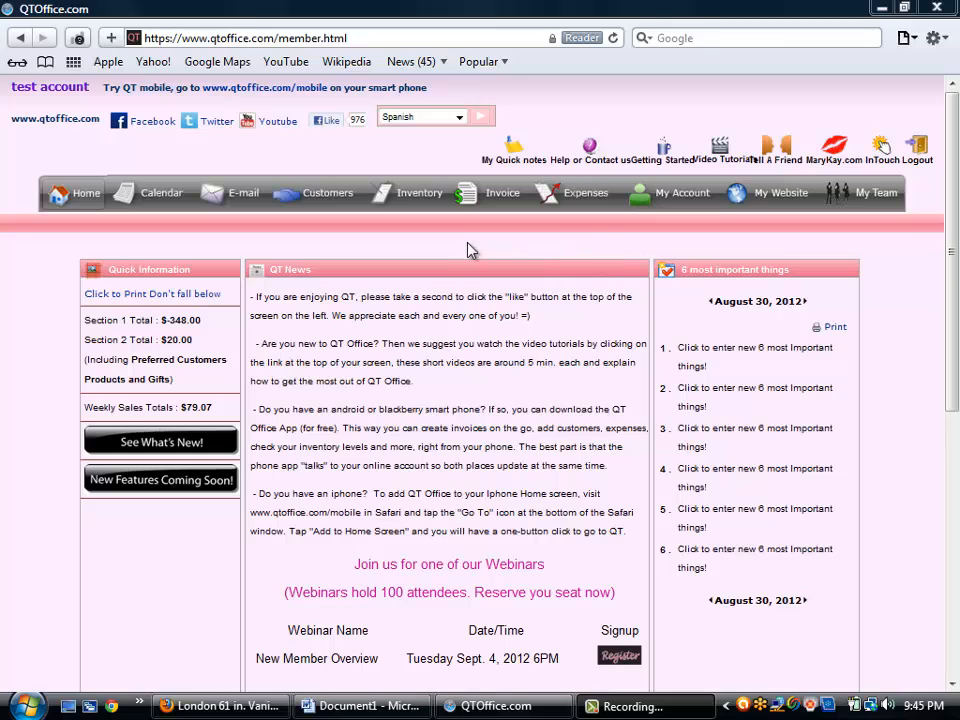
# Step: Generate the inventory printout for only the NEW Regular Line category, including products that are not in stock
pyautogui.click(419, 207)
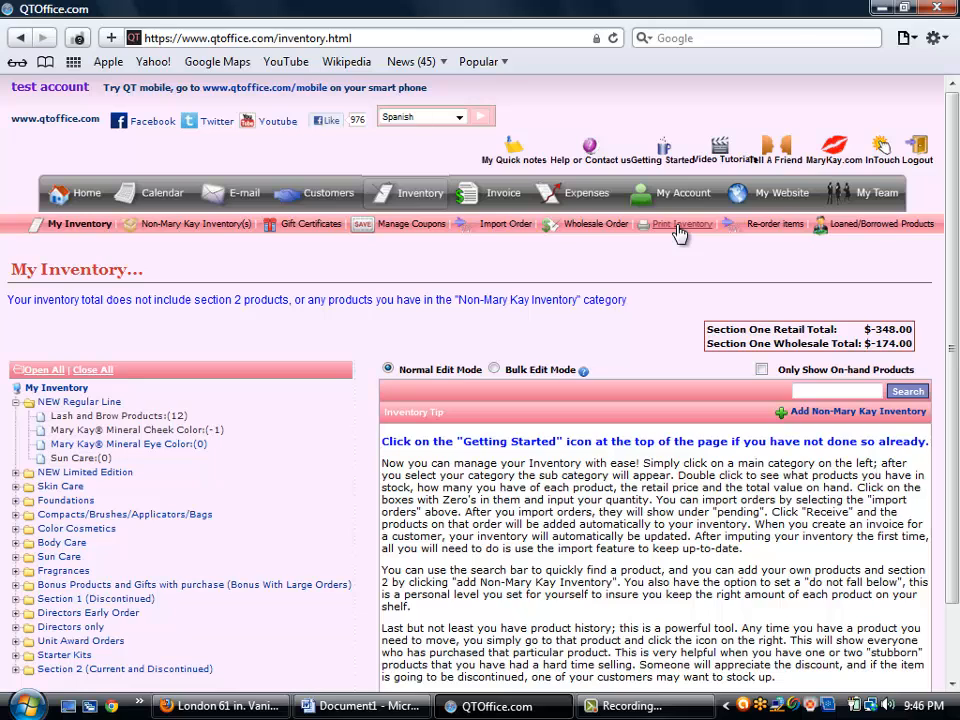
pyautogui.click(677, 229)
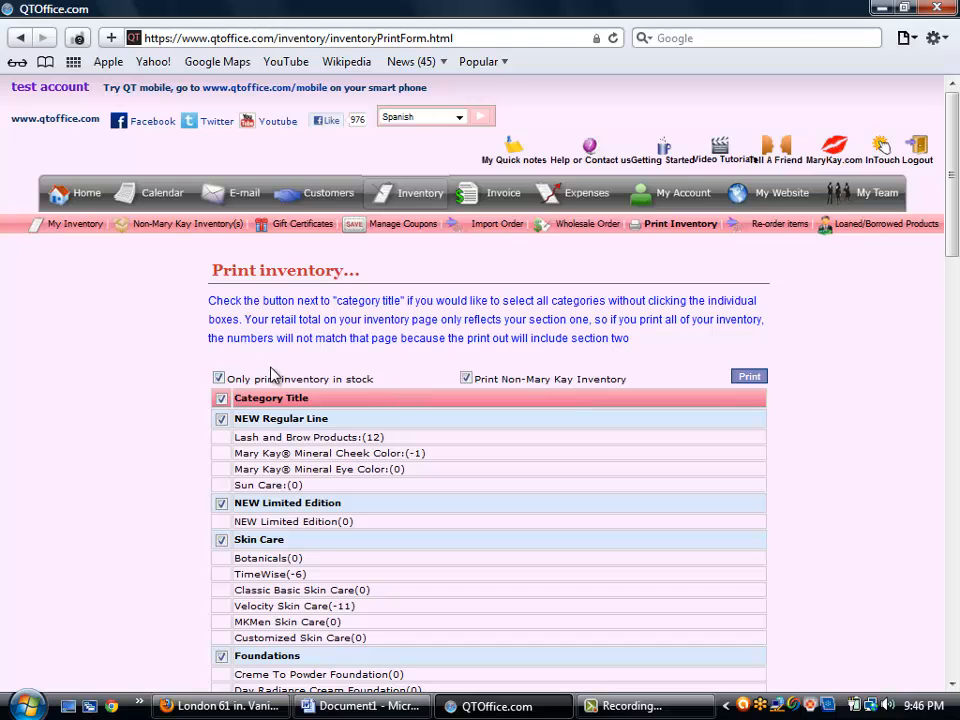
pyautogui.click(219, 378)
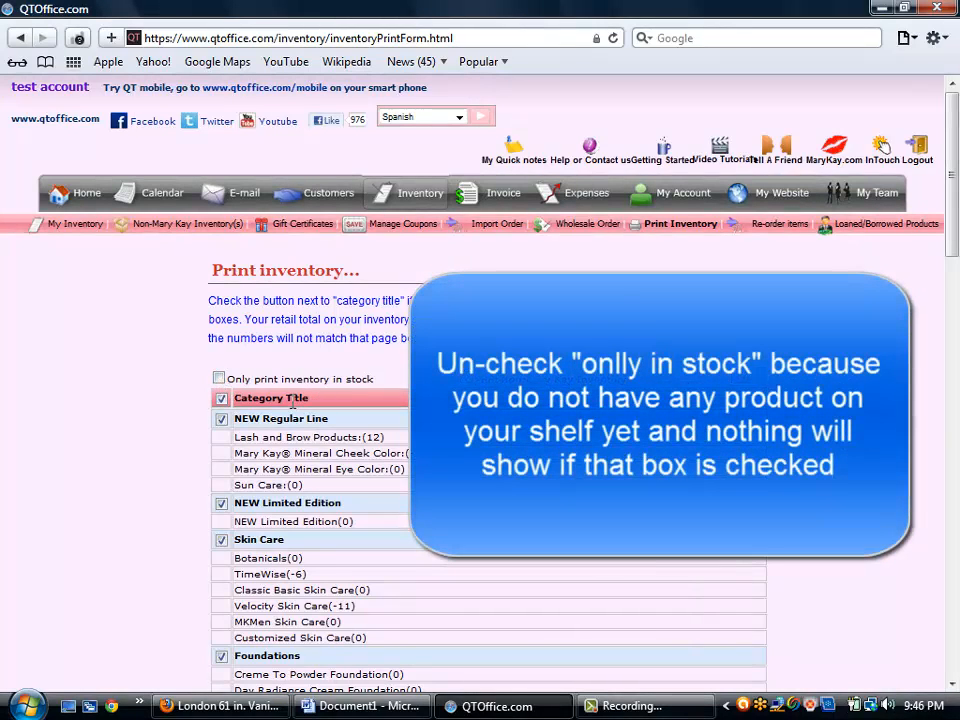
pyautogui.click(221, 399)
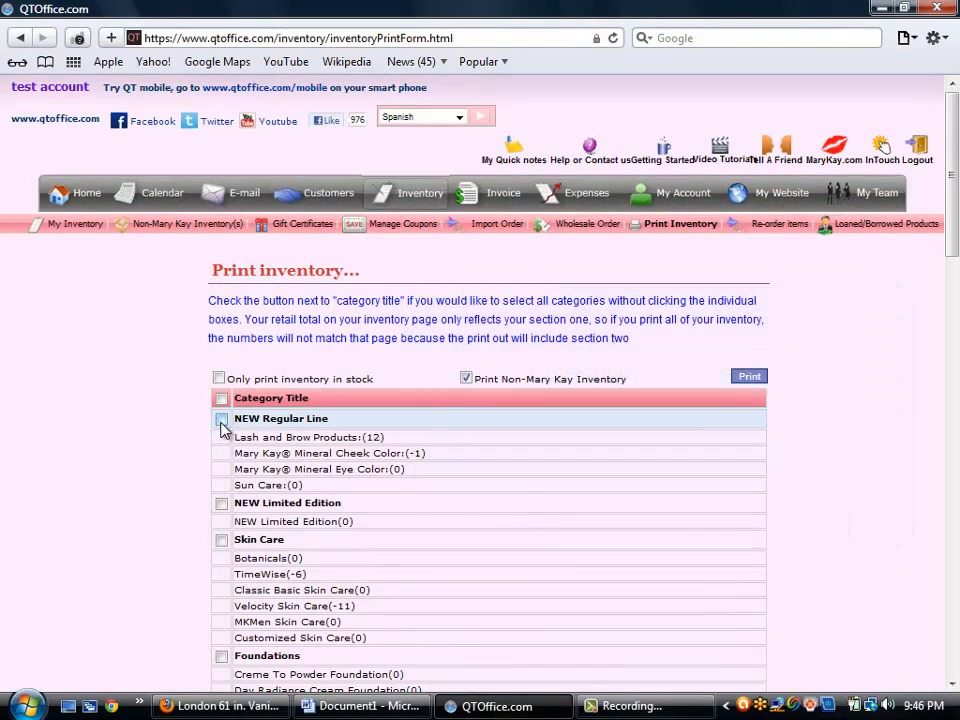
pyautogui.click(221, 419)
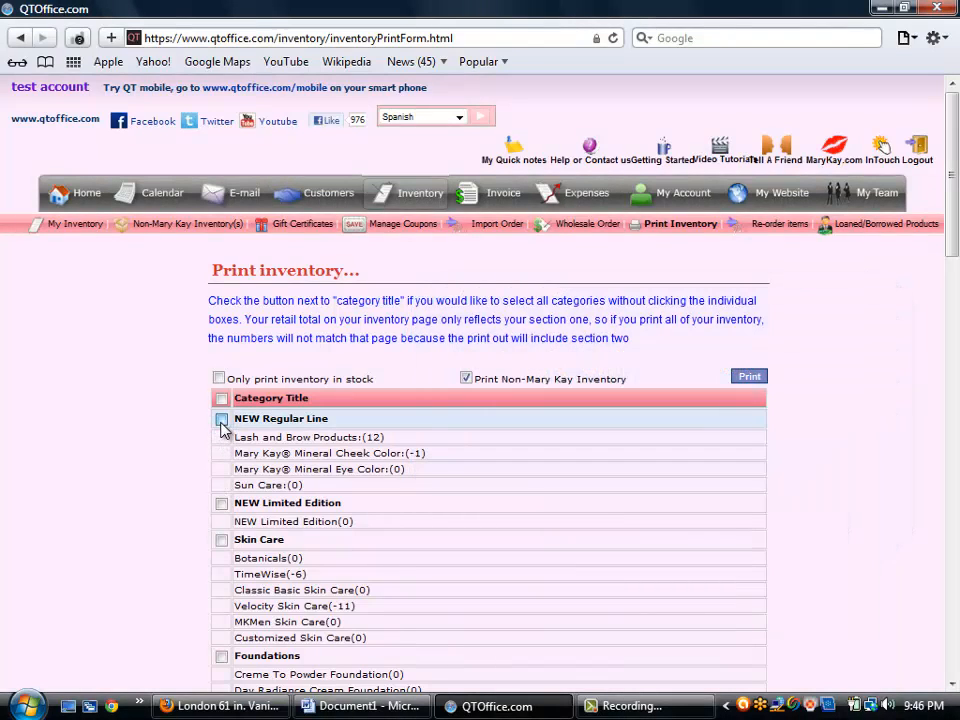
pyautogui.click(748, 378)
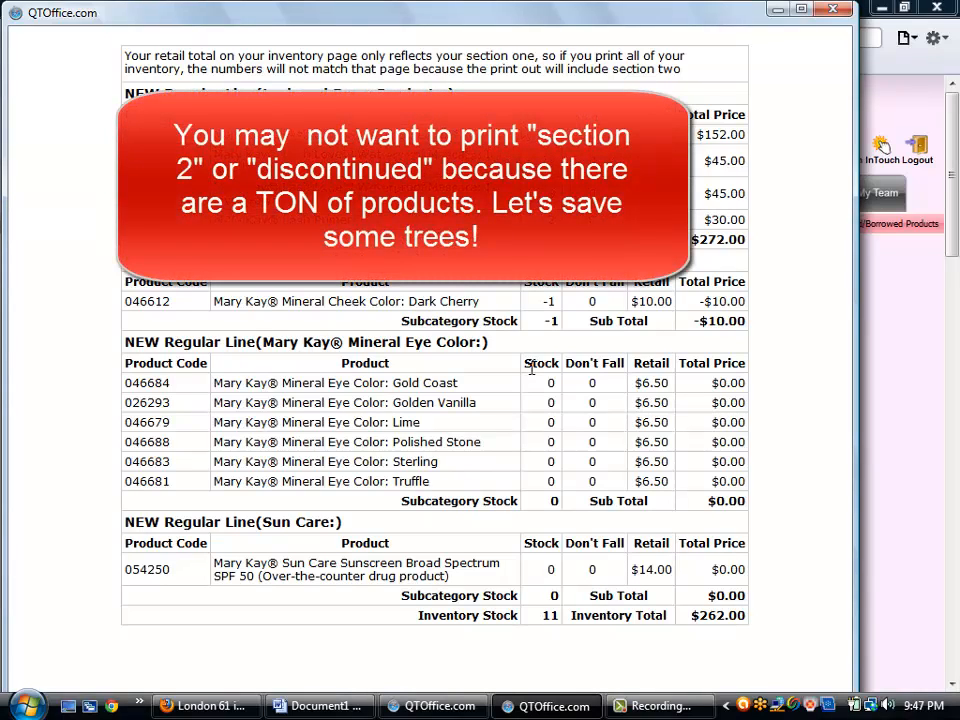
# Step: Examine the Stock column for Mineral Eye Color in the printable list and close the printout
pyautogui.moveTo(529, 383); pyautogui.dragTo(553, 483)
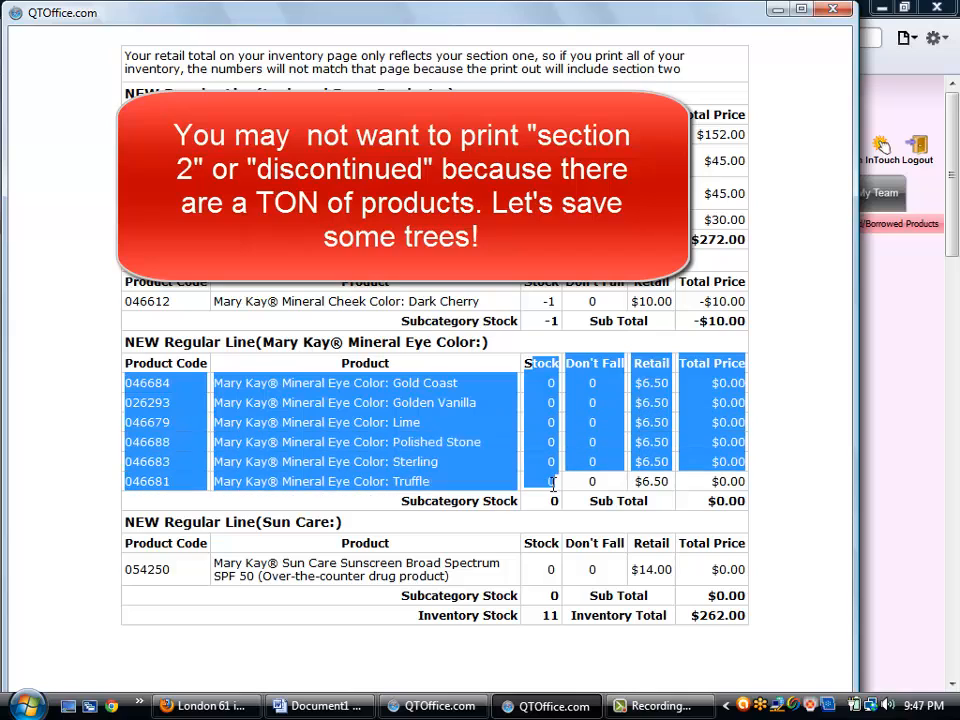
pyautogui.click(520, 381)
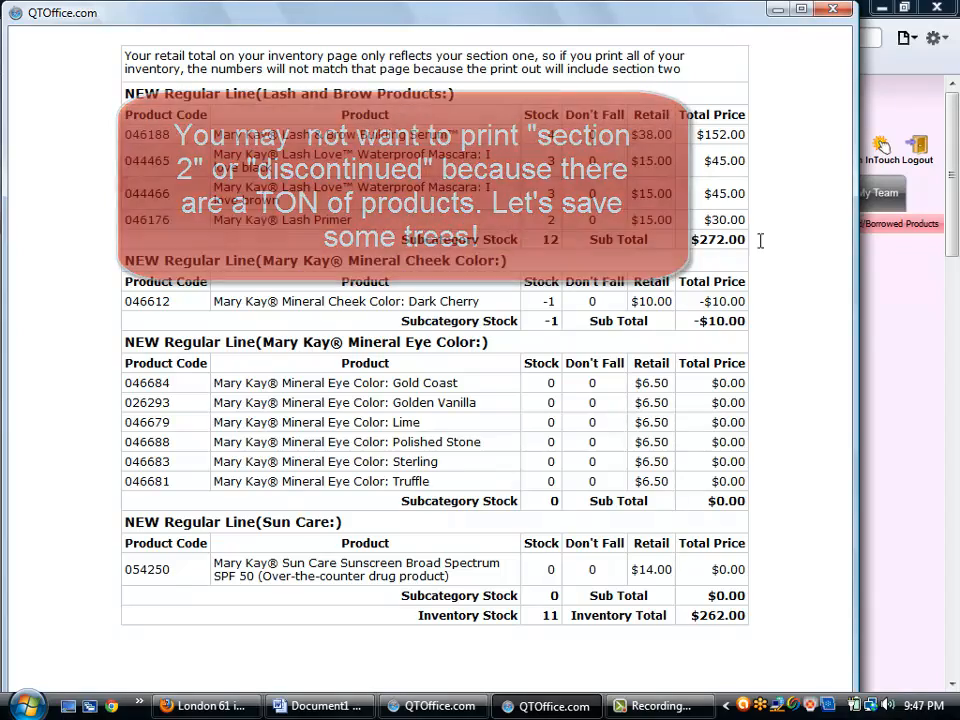
pyautogui.click(833, 9)
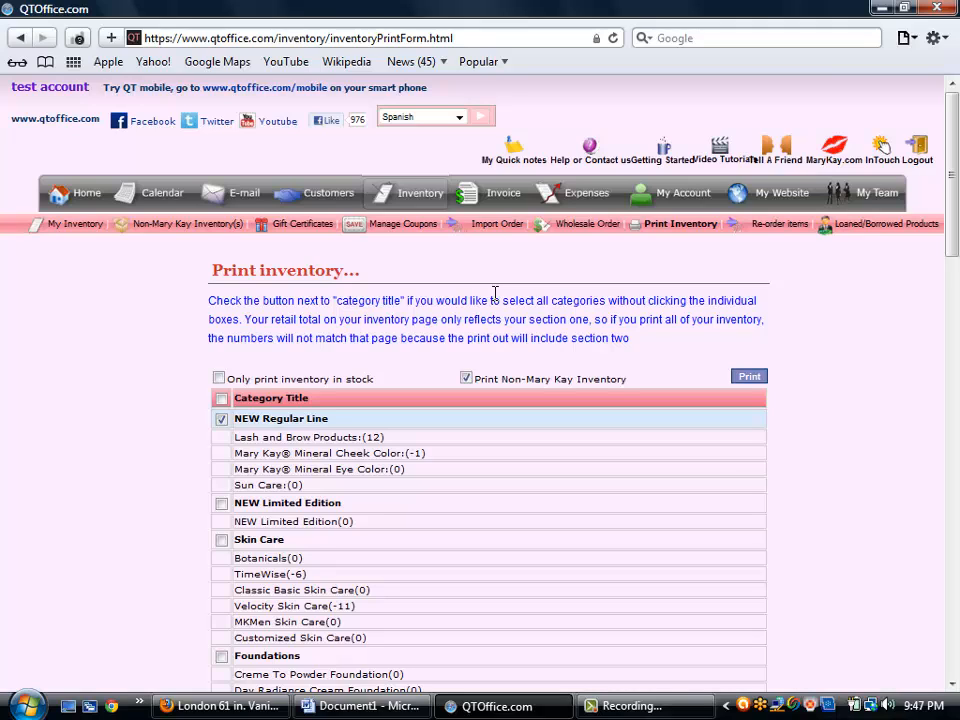
# Step: Return to the main inventory page, search the products for "timewise" and review the items marked (D) in the results
pyautogui.click(410, 192)
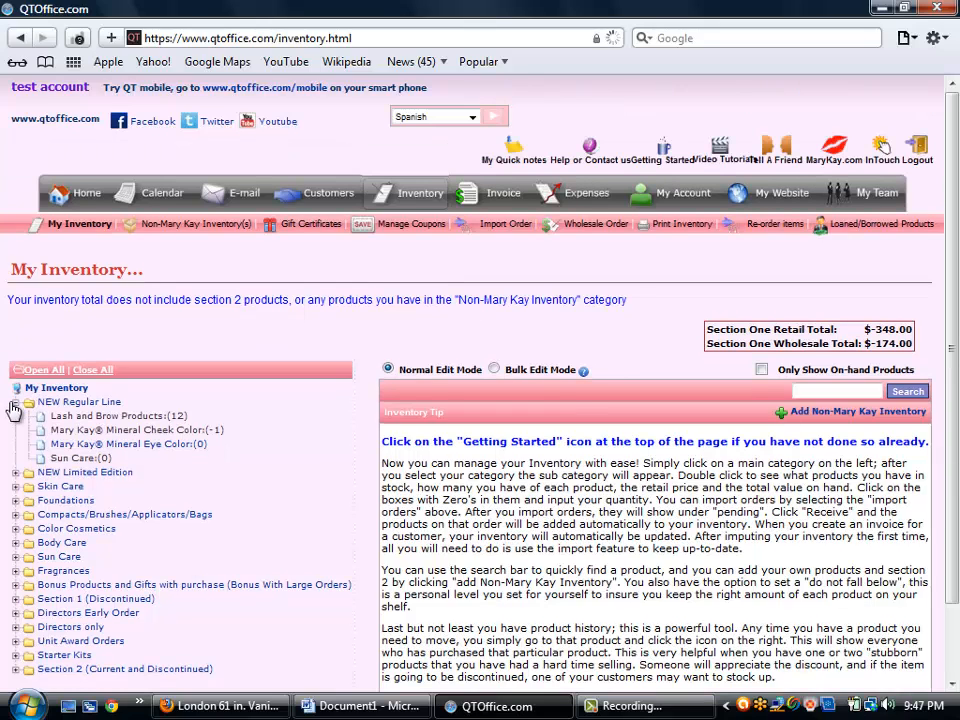
pyautogui.click(14, 403)
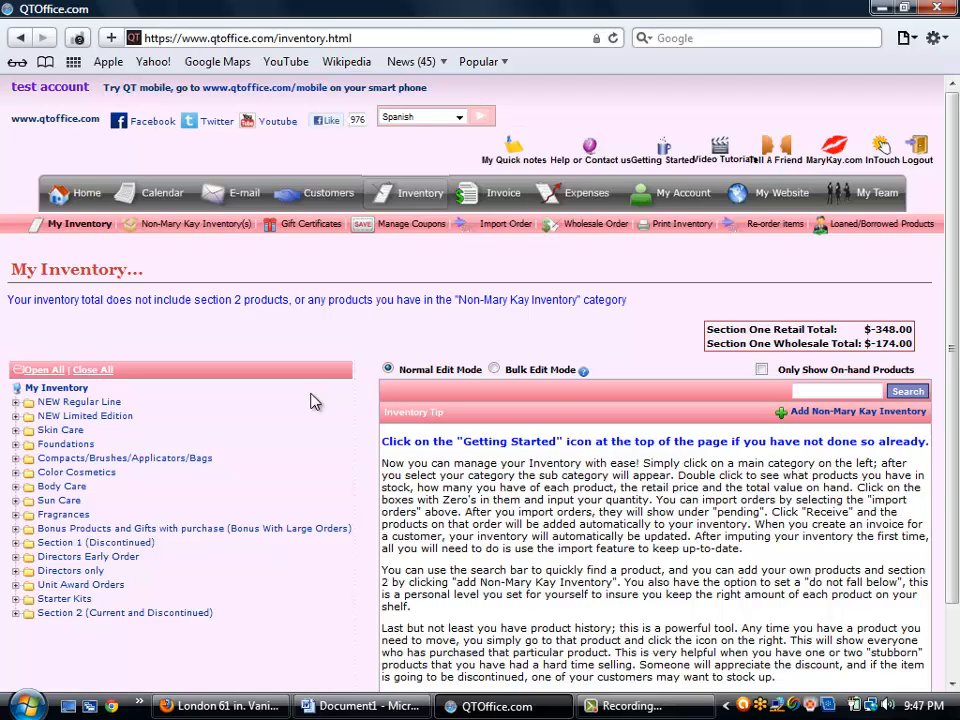
pyautogui.click(809, 389)
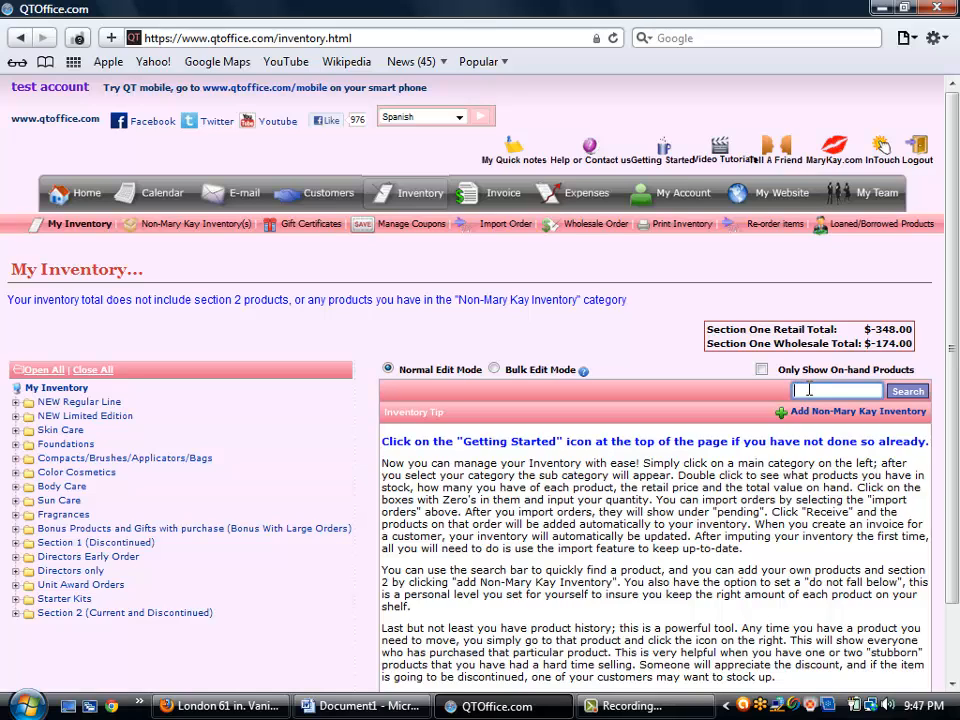
pyautogui.write('timewise')
pyautogui.click(905, 393)
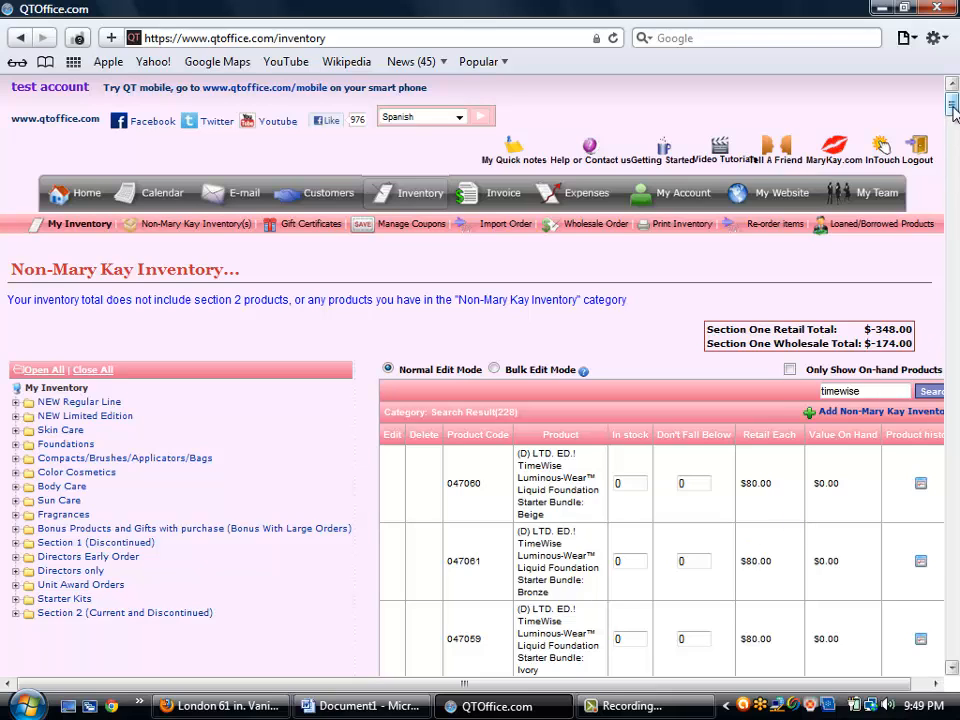
pyautogui.moveTo(952, 110); pyautogui.dragTo(953, 135)
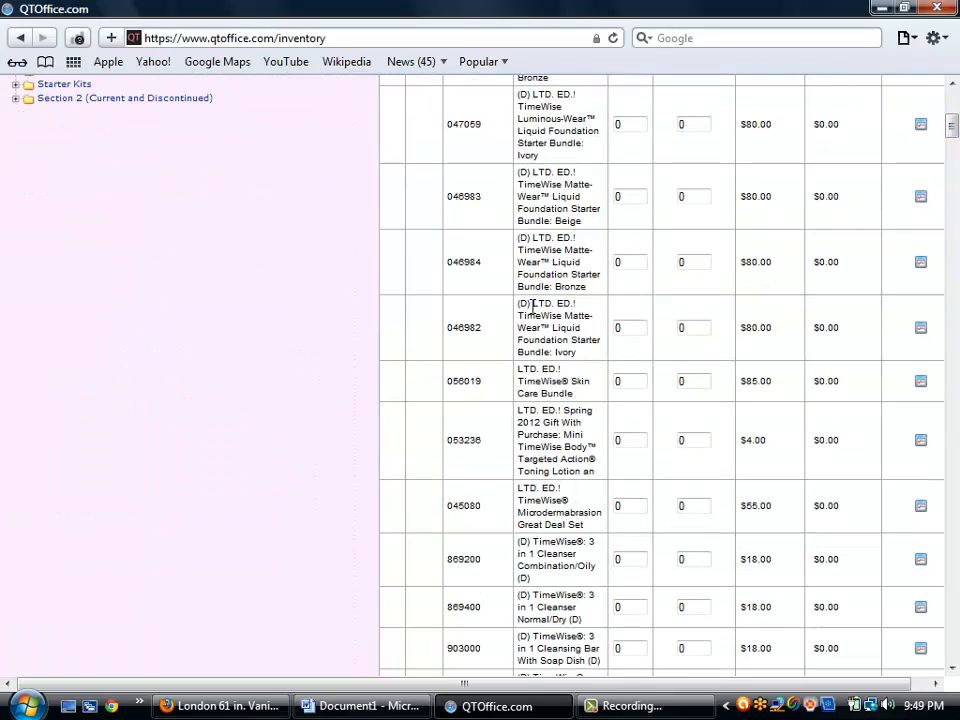
pyautogui.moveTo(533, 306); pyautogui.dragTo(512, 307)
pyautogui.click(551, 339)
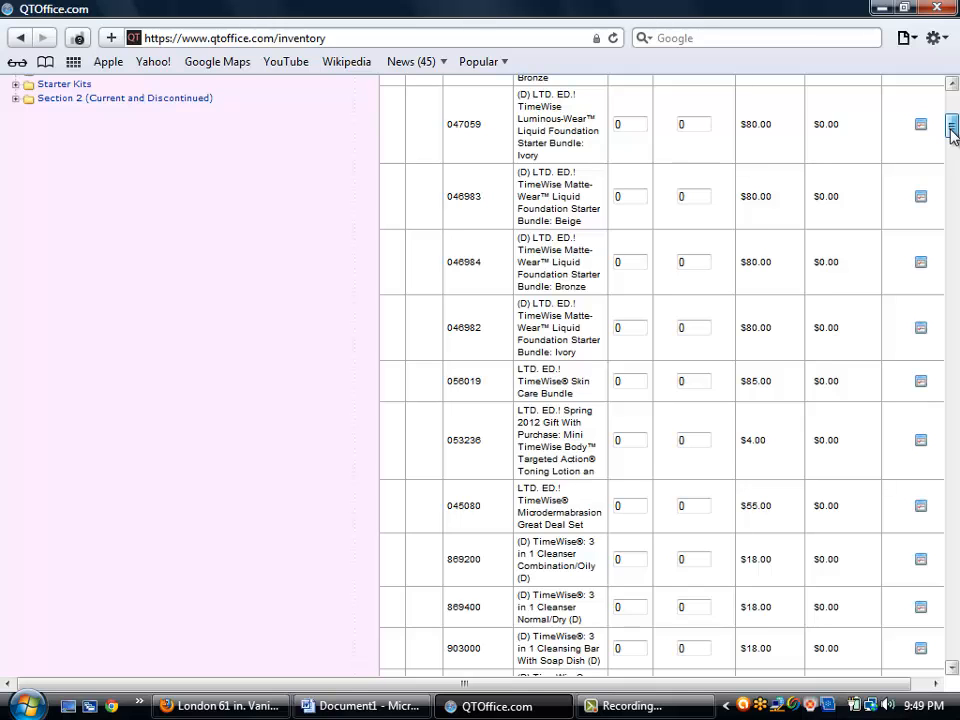
pyautogui.moveTo(952, 130); pyautogui.dragTo(953, 97)
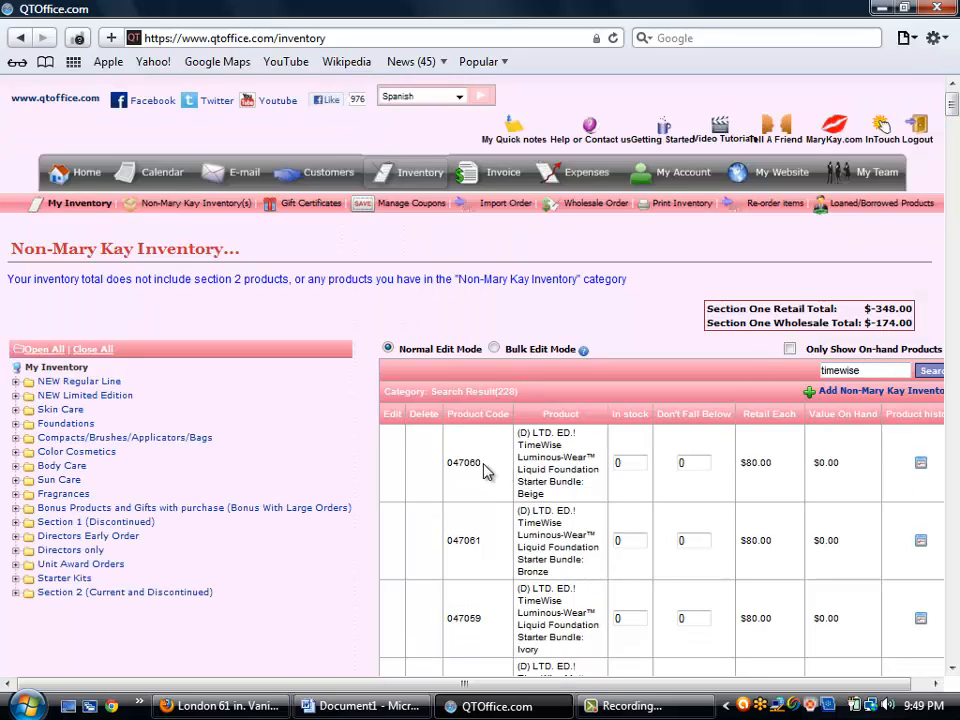
# Step: Search the inventory by product code 047060, copied from the Luminous-Wear Liquid Foundation Starter Bundle in Beige
pyautogui.doubleClick(447, 465)
pyautogui.hotkey('ctrl', 'c')
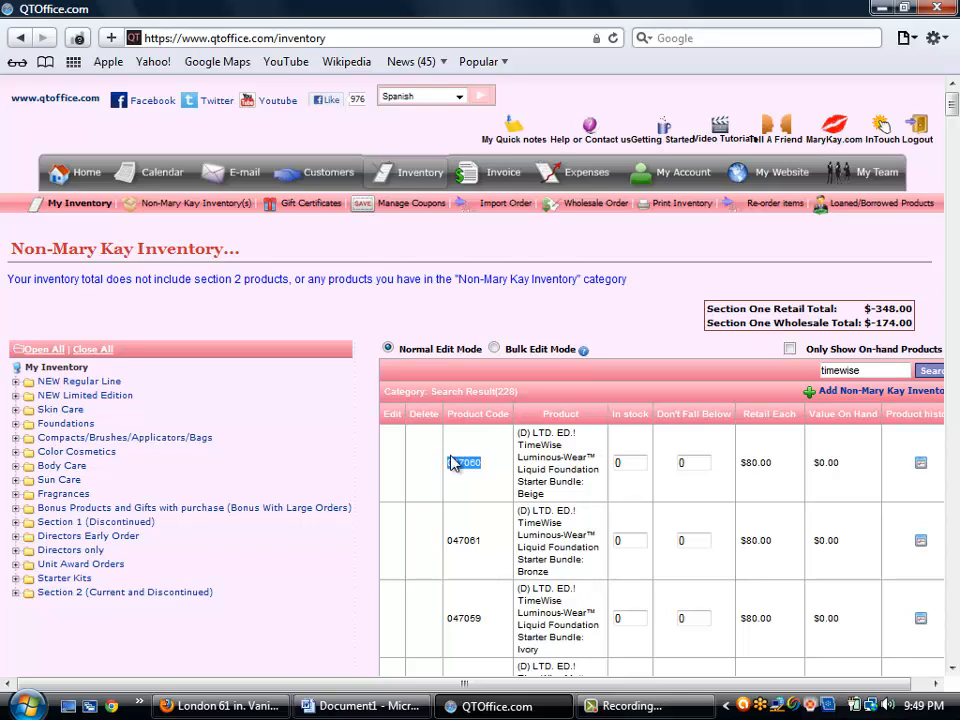
pyautogui.doubleClick(851, 368)
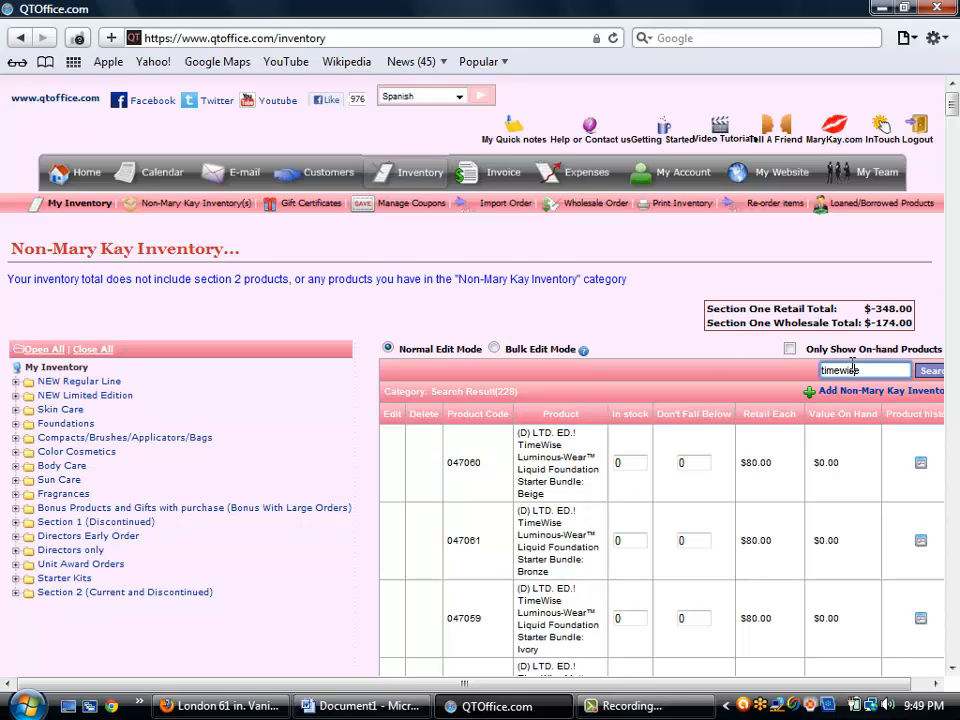
pyautogui.hotkey('ctrl', 'v')
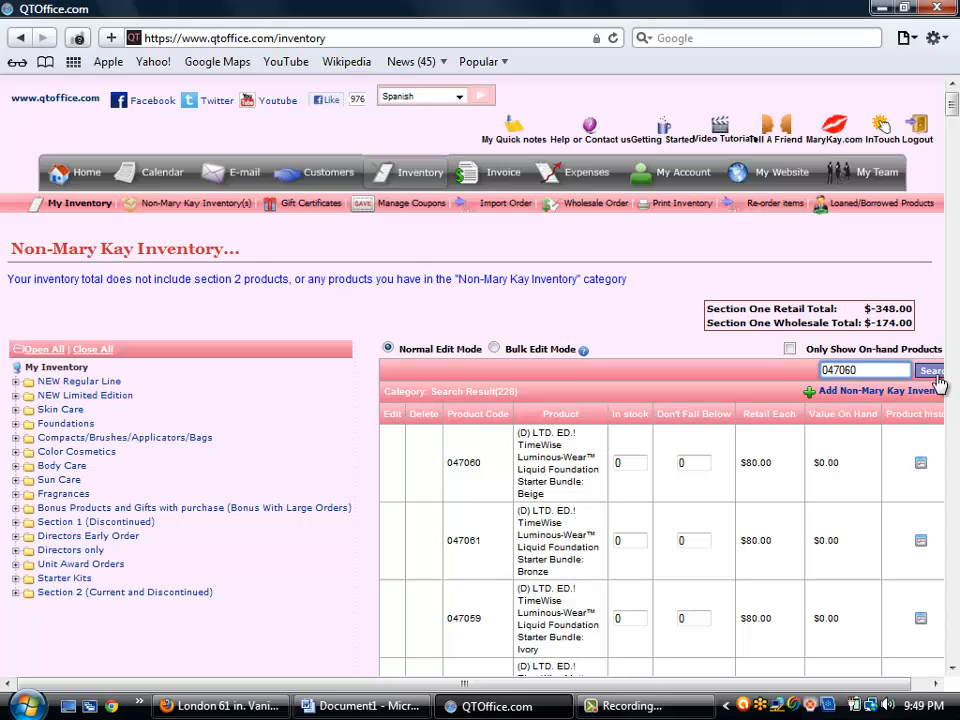
pyautogui.click(935, 375)
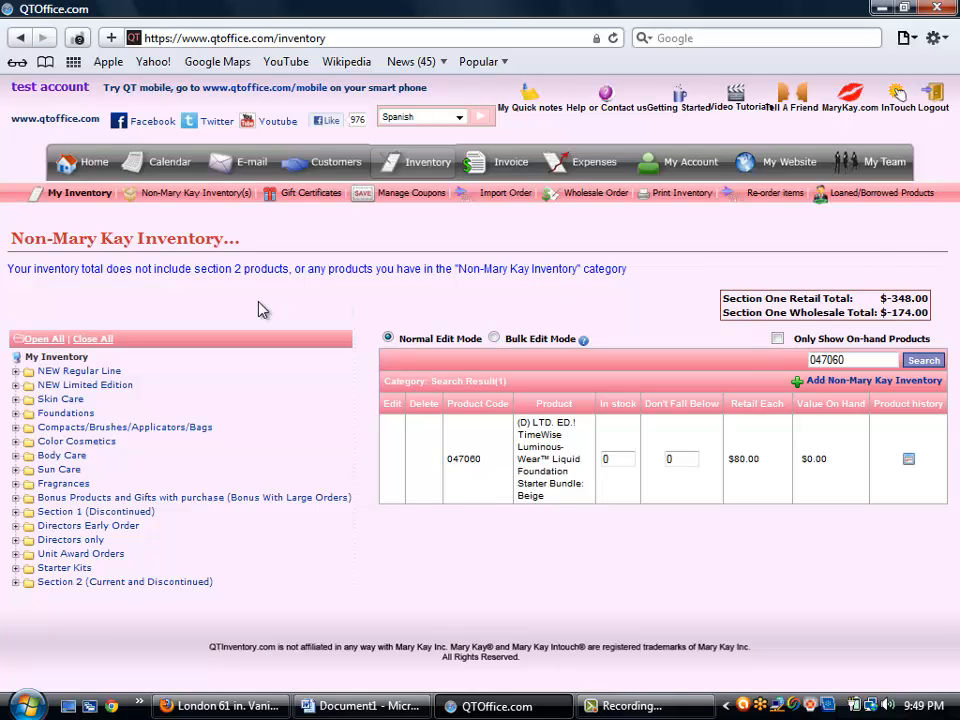
# Step: In the Botanicals subcategory of Skin Care, set the in-stock quantity of Cleanse Formula 1 (Dry Skin) to 2
pyautogui.click(15, 399)
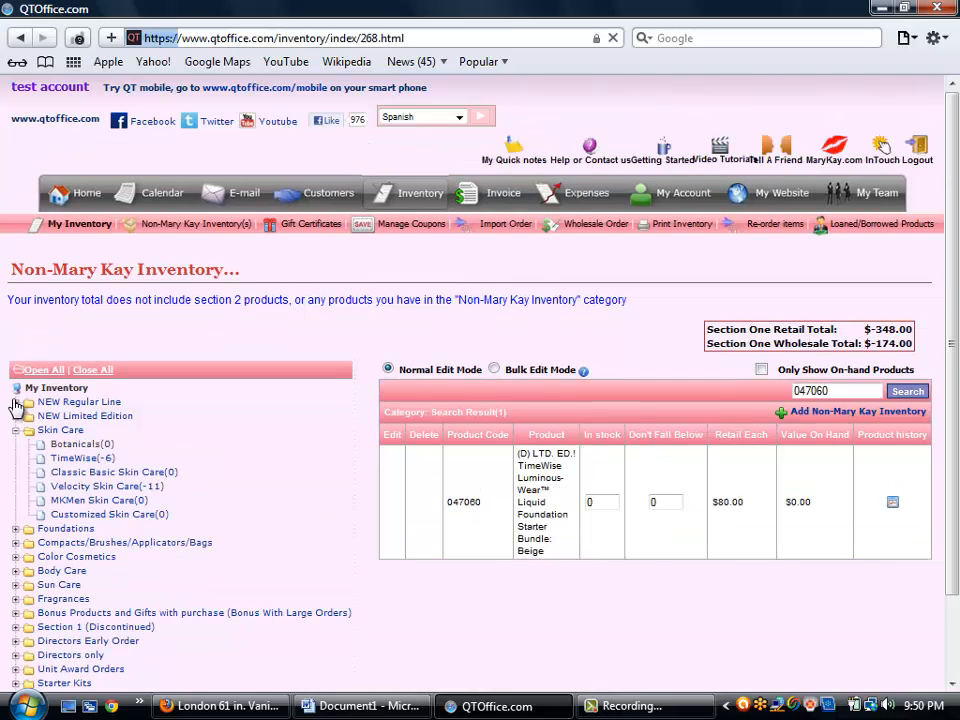
pyautogui.click(66, 443)
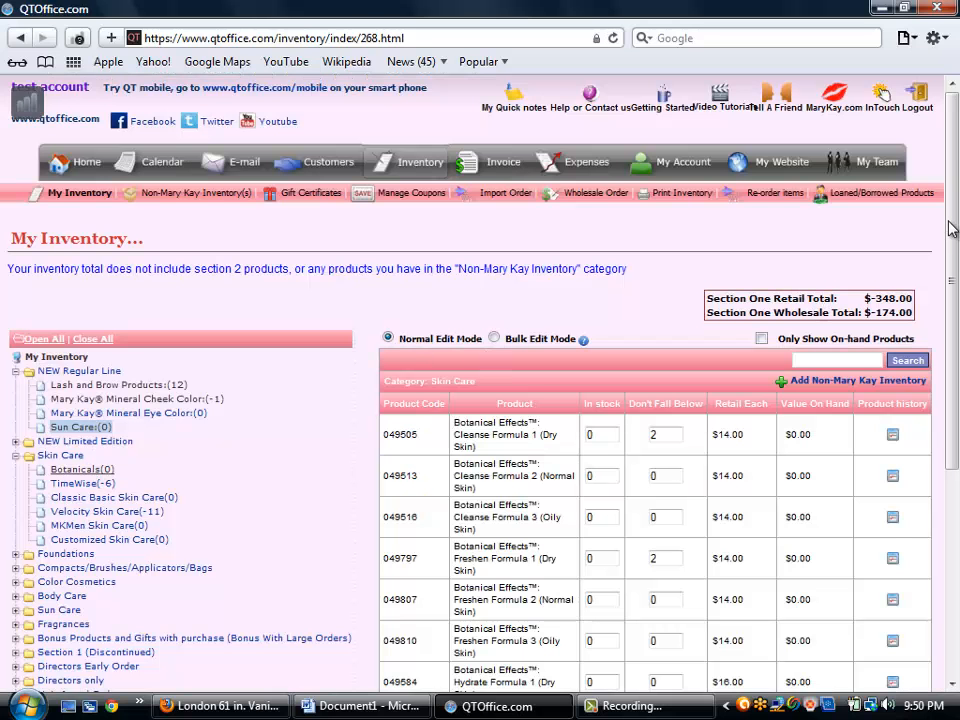
pyautogui.moveTo(950, 228); pyautogui.dragTo(958, 314)
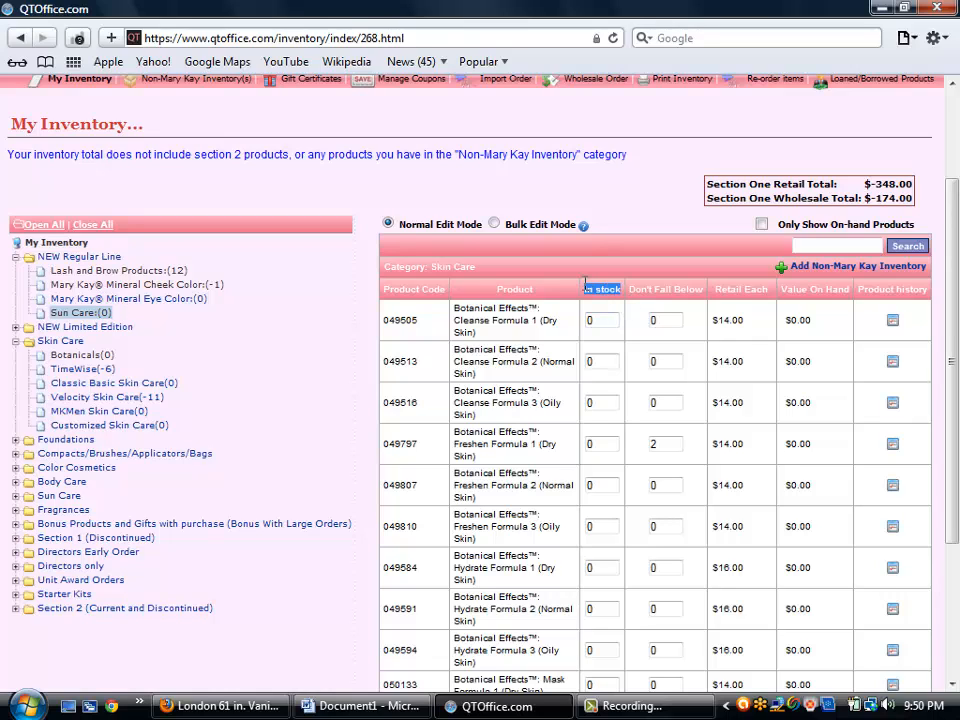
pyautogui.doubleClick(615, 321)
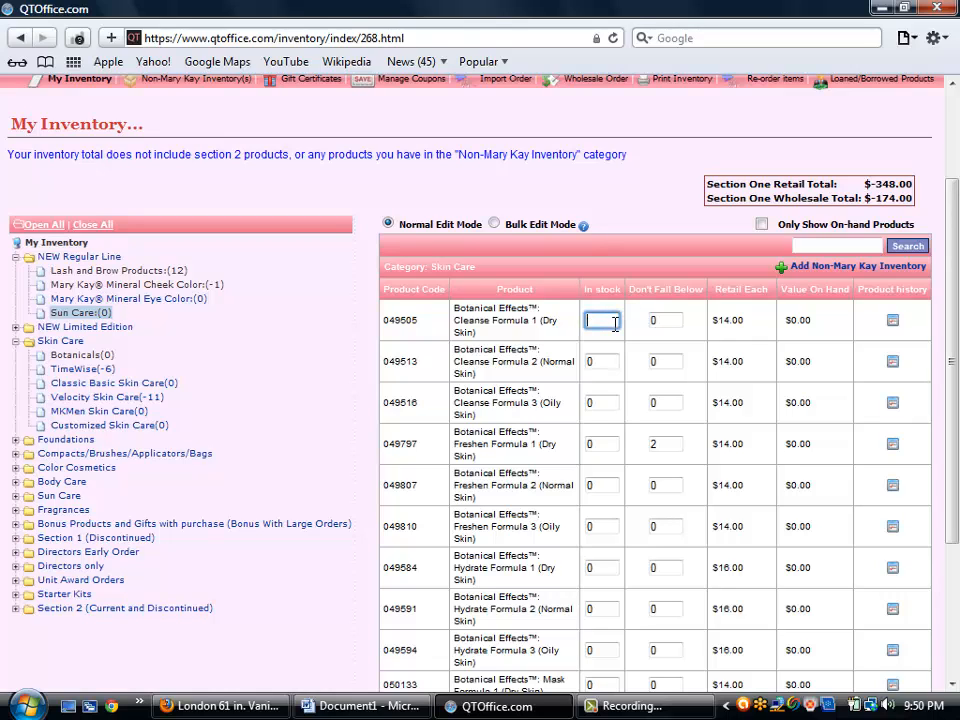
pyautogui.write('2')
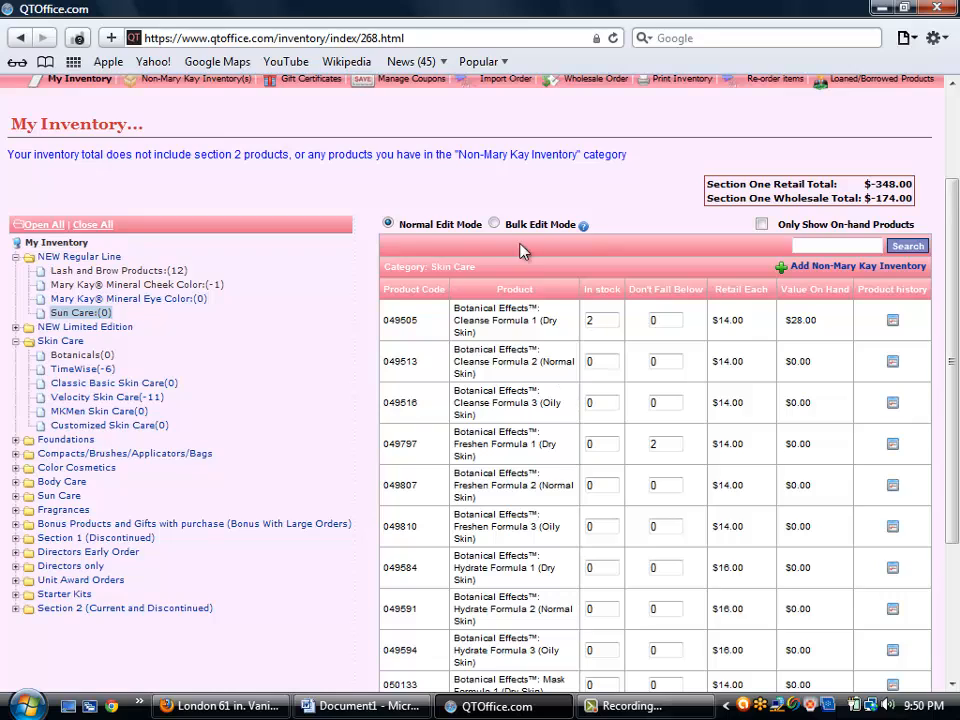
# Step: Bulk-update stock quantities: Cleanse Formula 2 (Normal Skin) to 3, Cleanse Formula 3 (Oily Skin) to 2, Freshen Formula 1 (Dry Skin) to 1
pyautogui.click(494, 224)
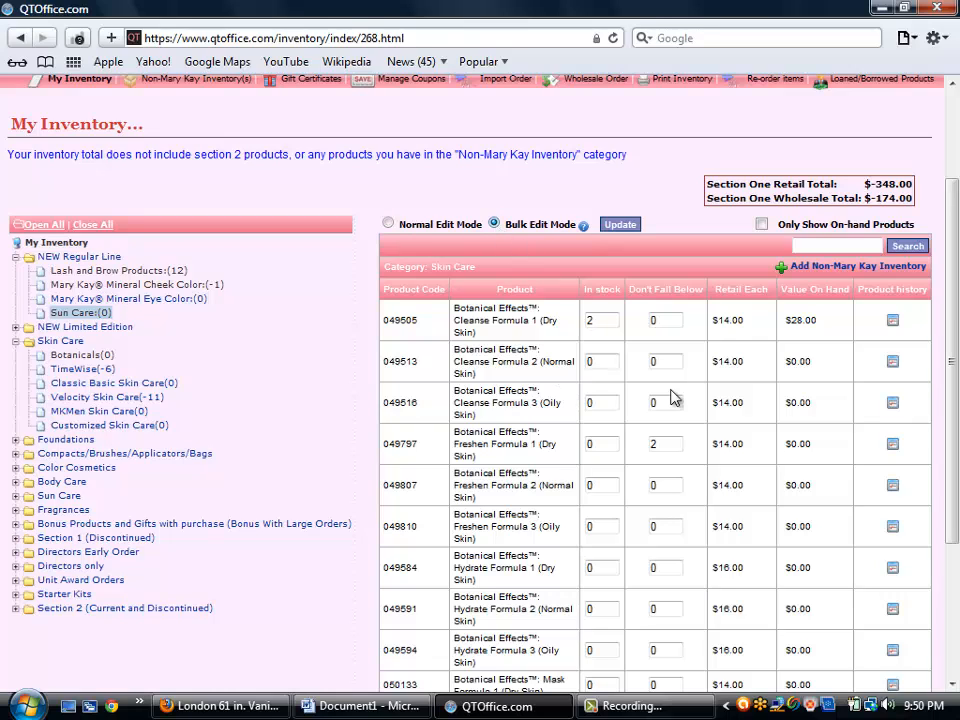
pyautogui.click(598, 362)
pyautogui.doubleClick(598, 362)
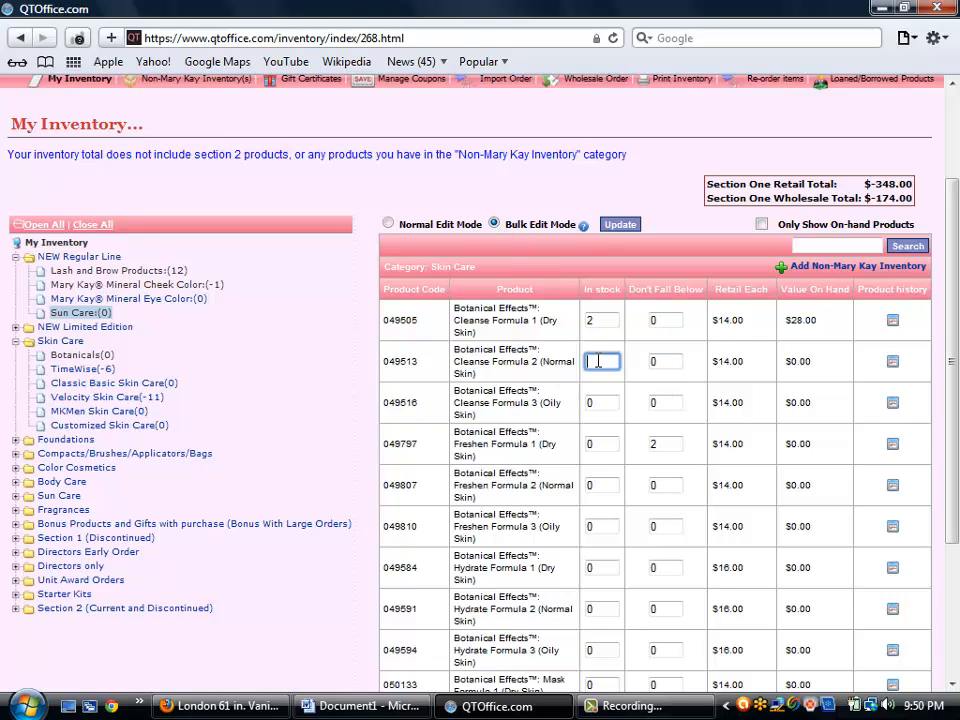
pyautogui.write('3')
pyautogui.click(603, 403)
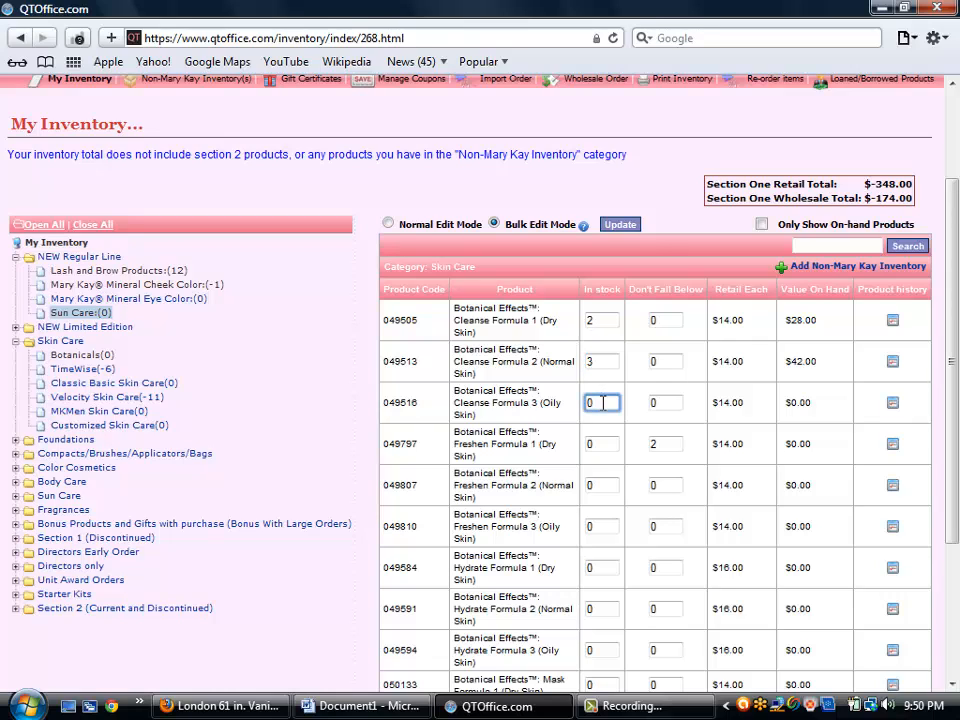
pyautogui.click(599, 440)
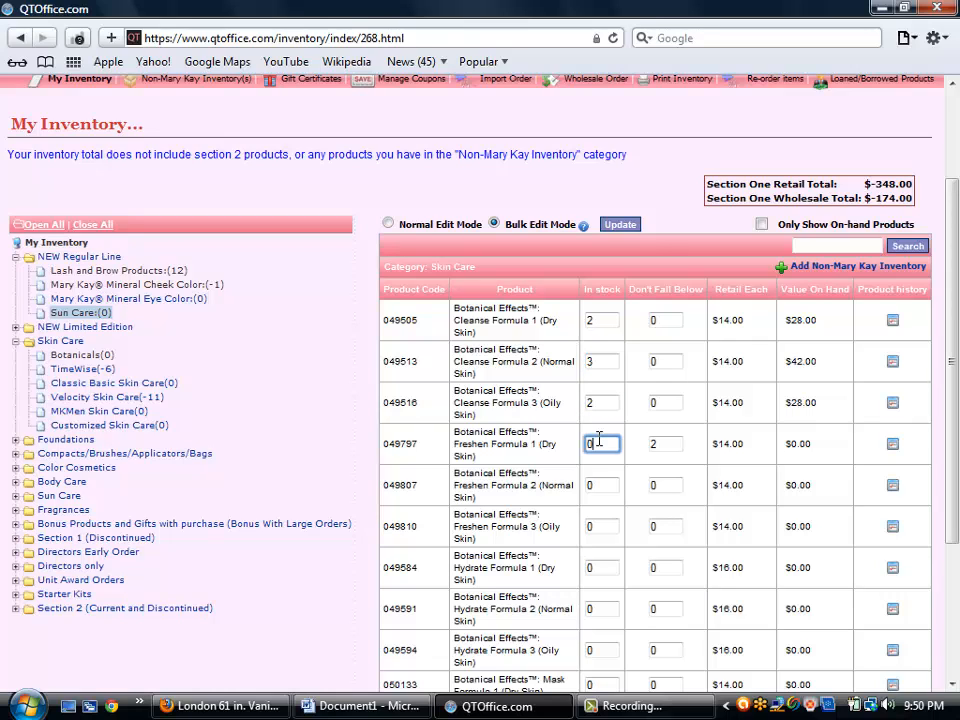
pyautogui.doubleClick(599, 440)
pyautogui.write('1')
pyautogui.click(620, 224)
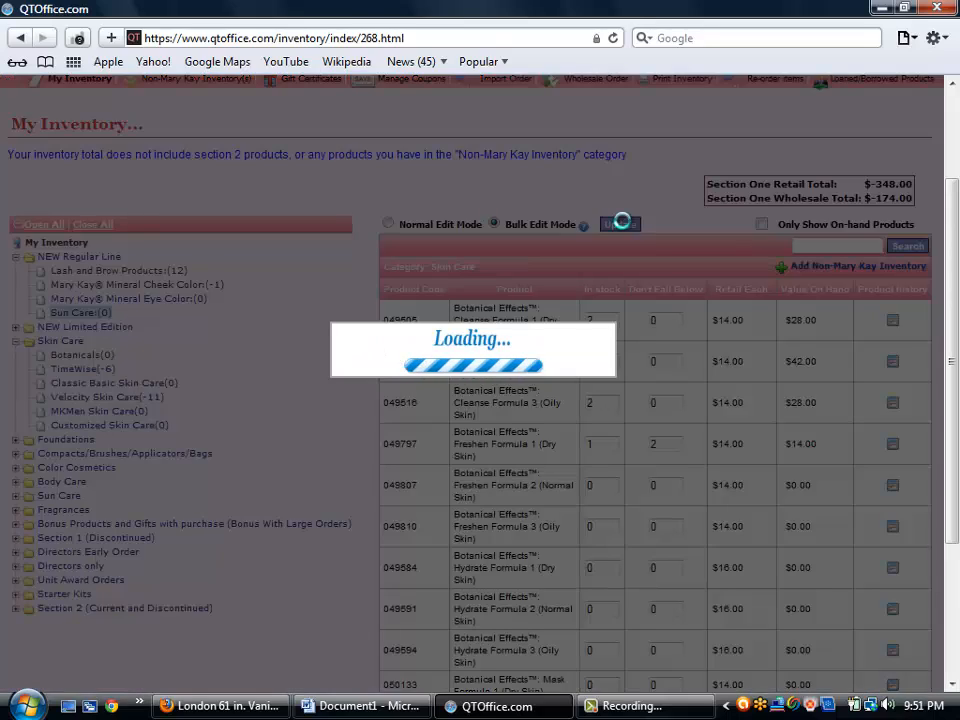
# Step: Review the updated Botanicals product list and the Section One retail and wholesale totals
pyautogui.scroll(-4, 928, 508)
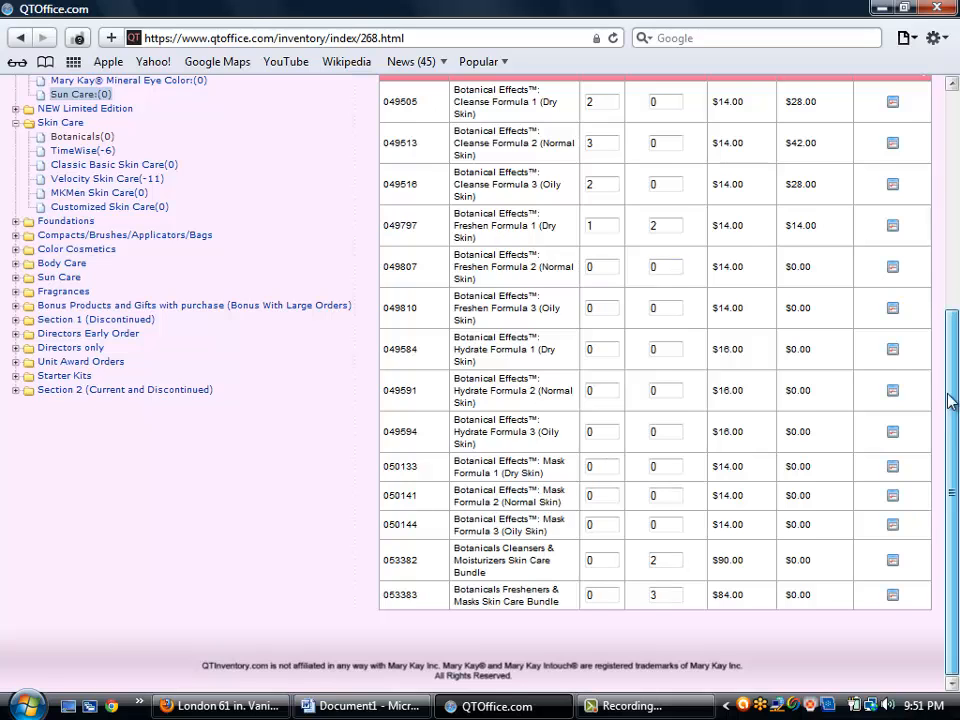
pyautogui.scroll(3, 940, 292)
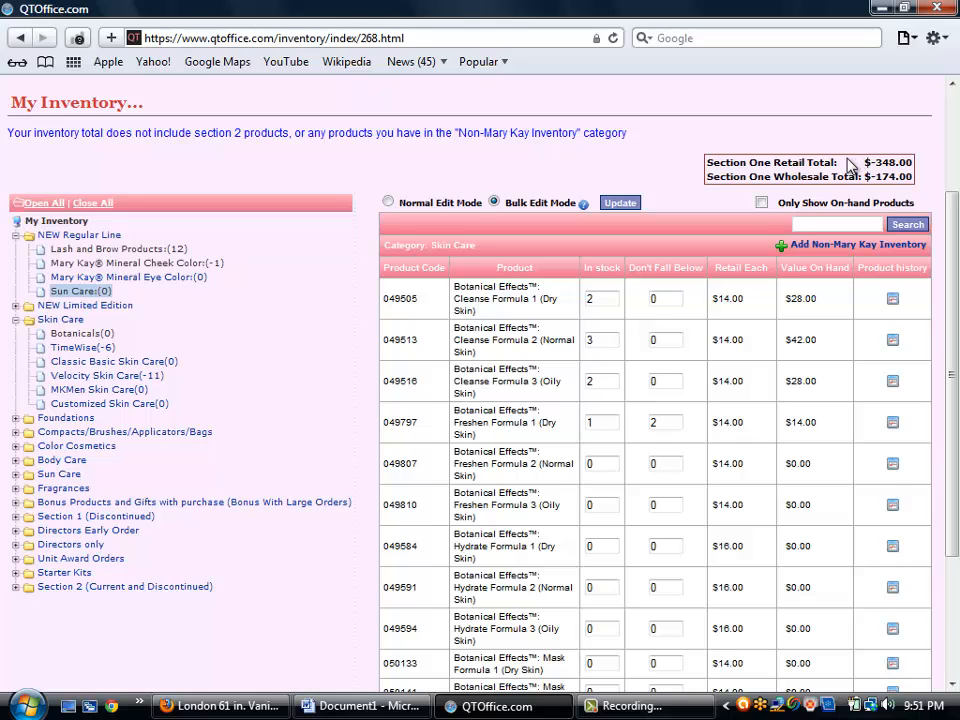
pyautogui.moveTo(862, 162); pyautogui.dragTo(918, 178)
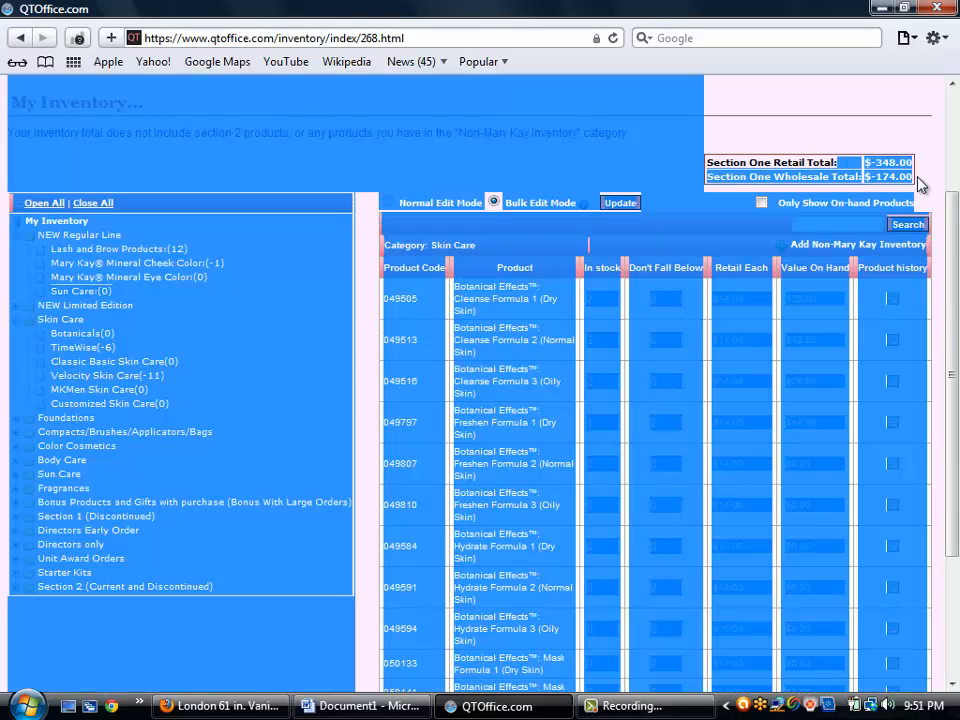
pyautogui.click(918, 178)
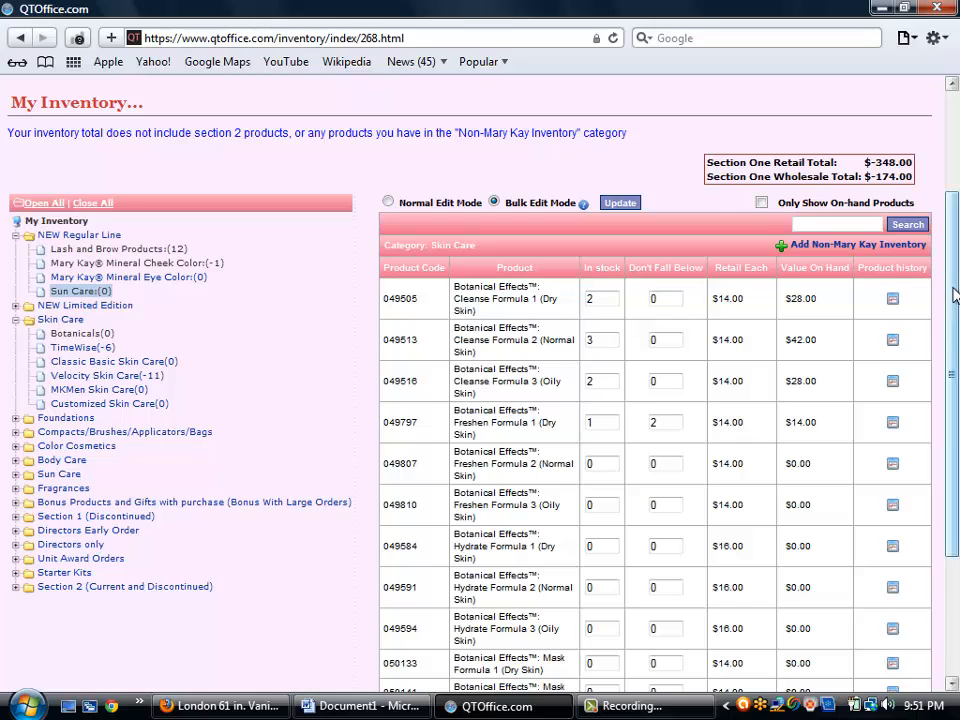
pyautogui.moveTo(952, 295); pyautogui.dragTo(951, 243)
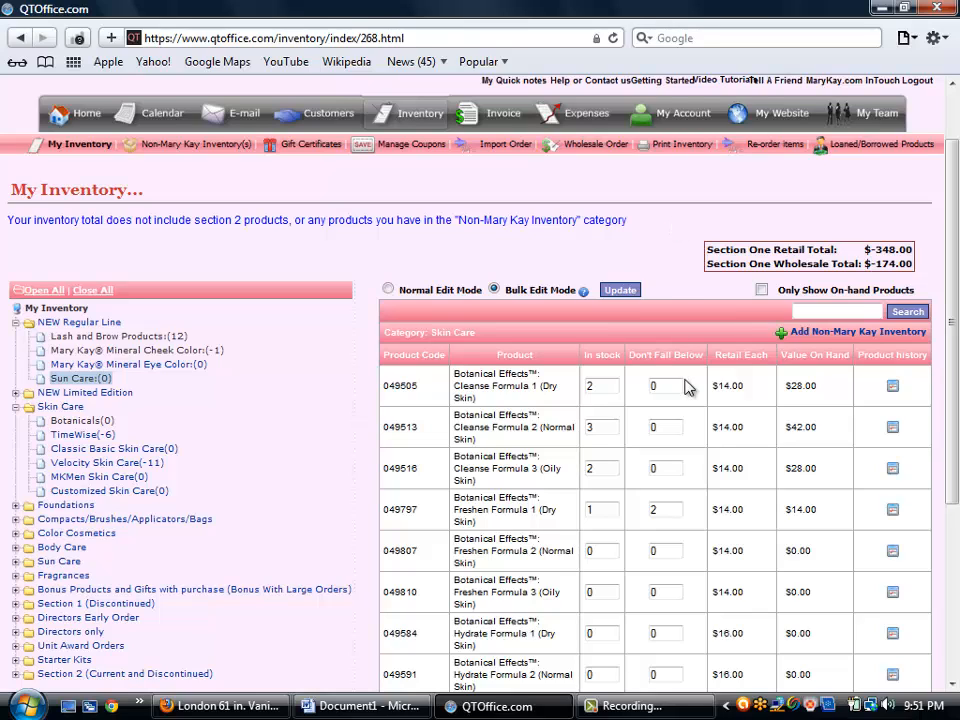
# Step: Set the Don't Fall Below quantity of Botanical Effects Cleanse Formula 1 (Dry Skin) to 4
pyautogui.click(660, 379)
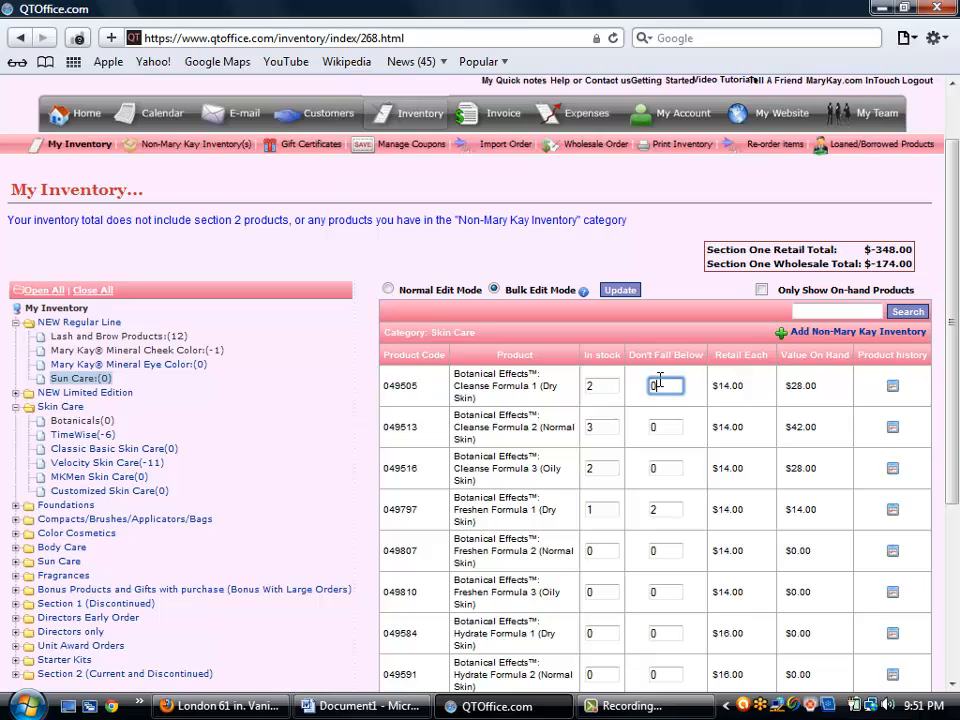
pyautogui.write('4')
pyautogui.click(614, 400)
pyautogui.click(604, 386)
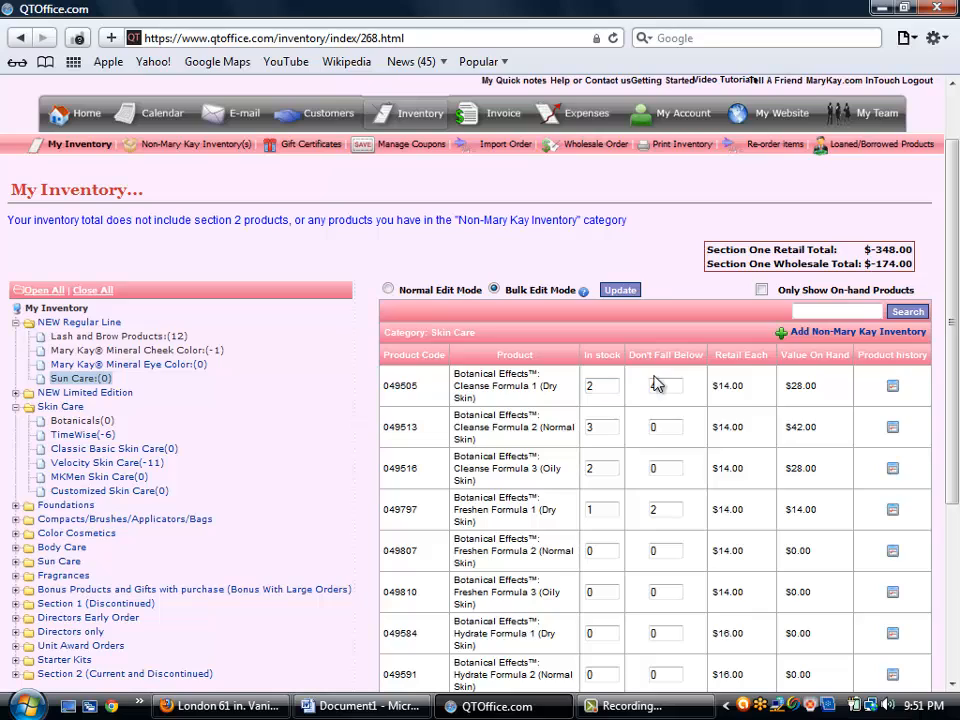
pyautogui.click(638, 446)
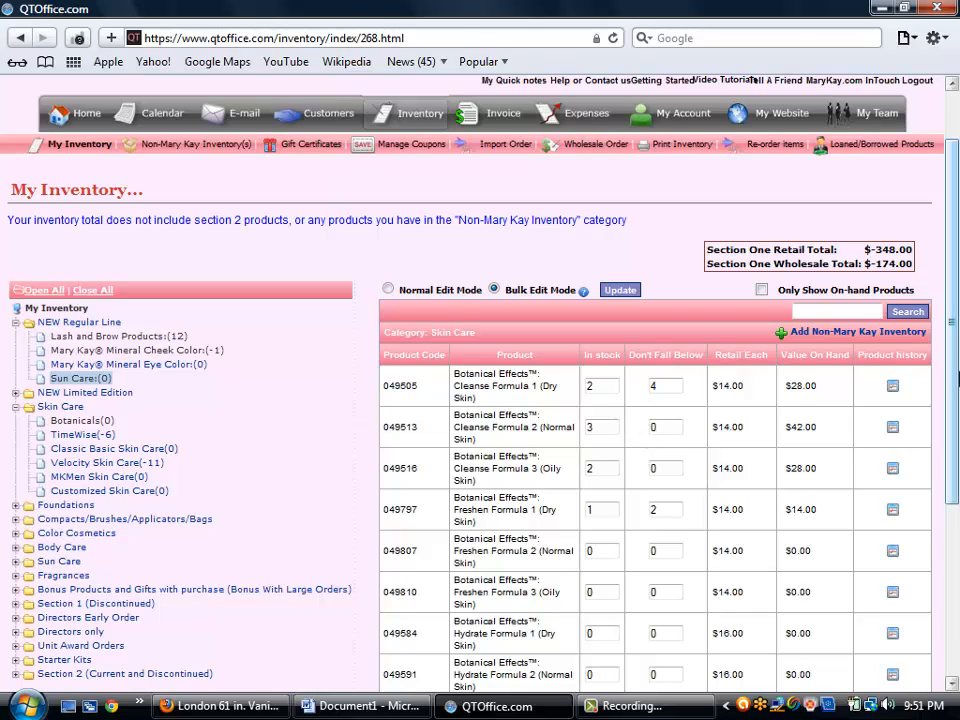
# Step: Display the Gift With Purchase 2012 products from the Section 2 (Current and Discontinued) category
pyautogui.moveTo(955, 376); pyautogui.dragTo(949, 351)
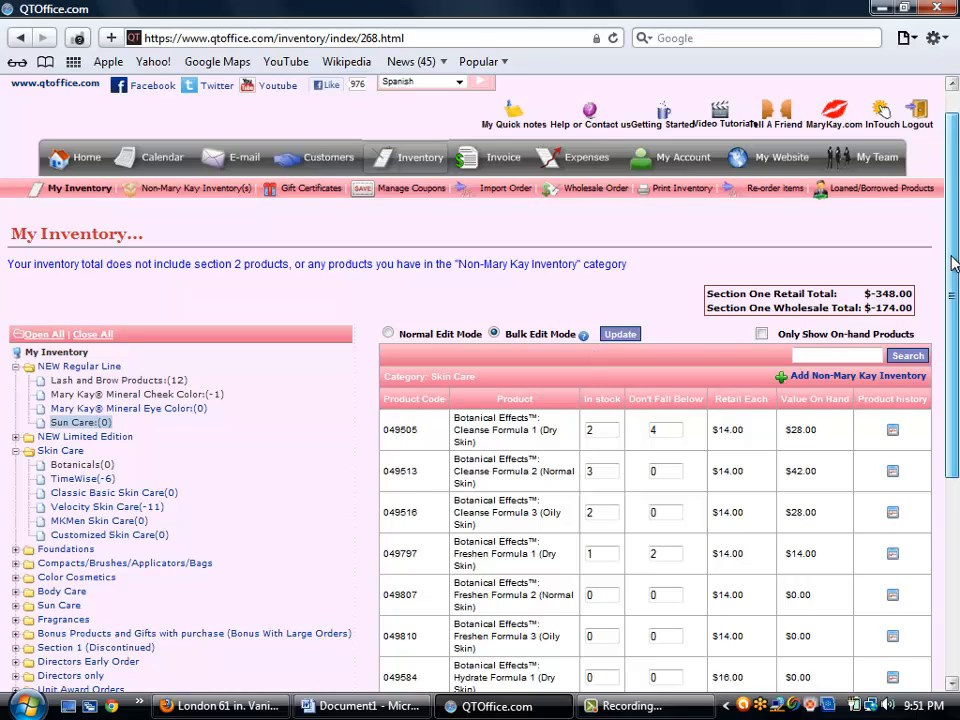
pyautogui.scroll(-2, 898, 246)
pyautogui.scroll(-2, 443, 356)
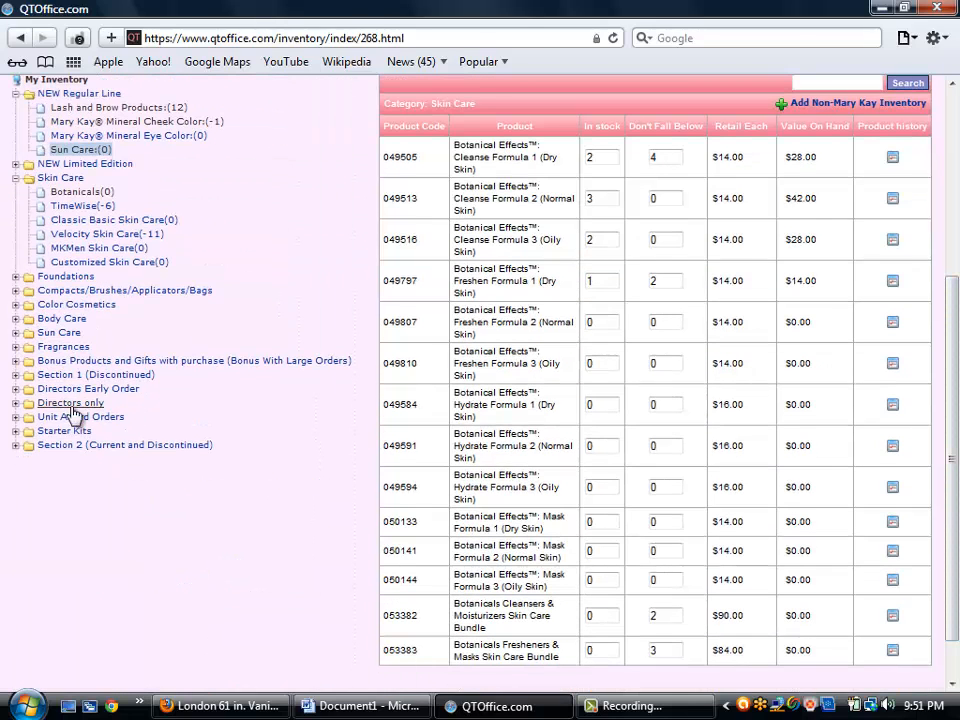
pyautogui.click(16, 447)
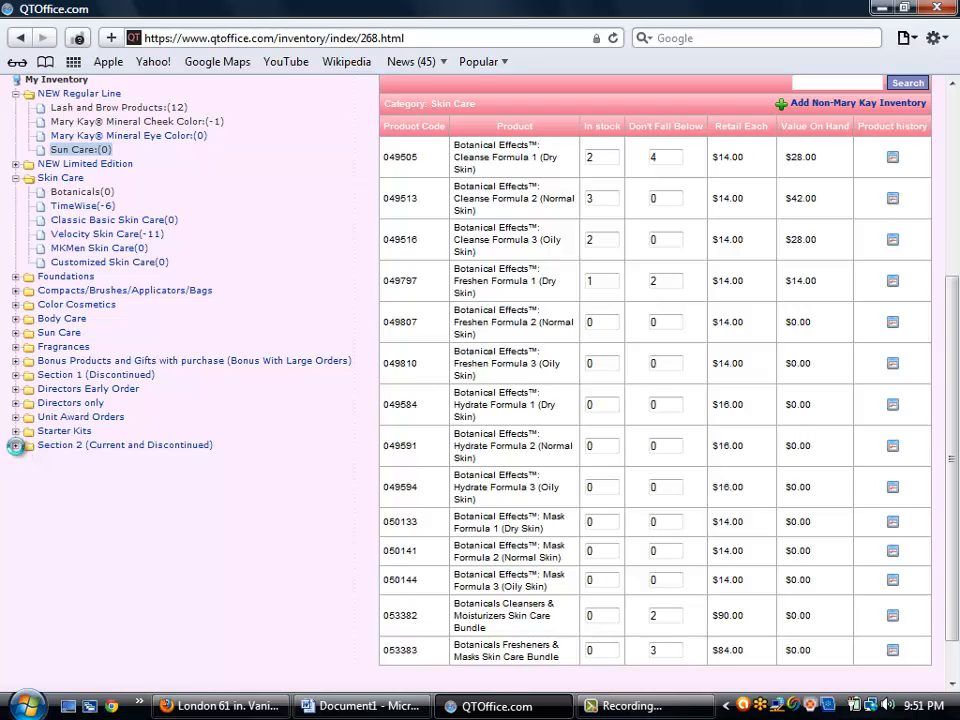
pyautogui.scroll(-5, 937, 535)
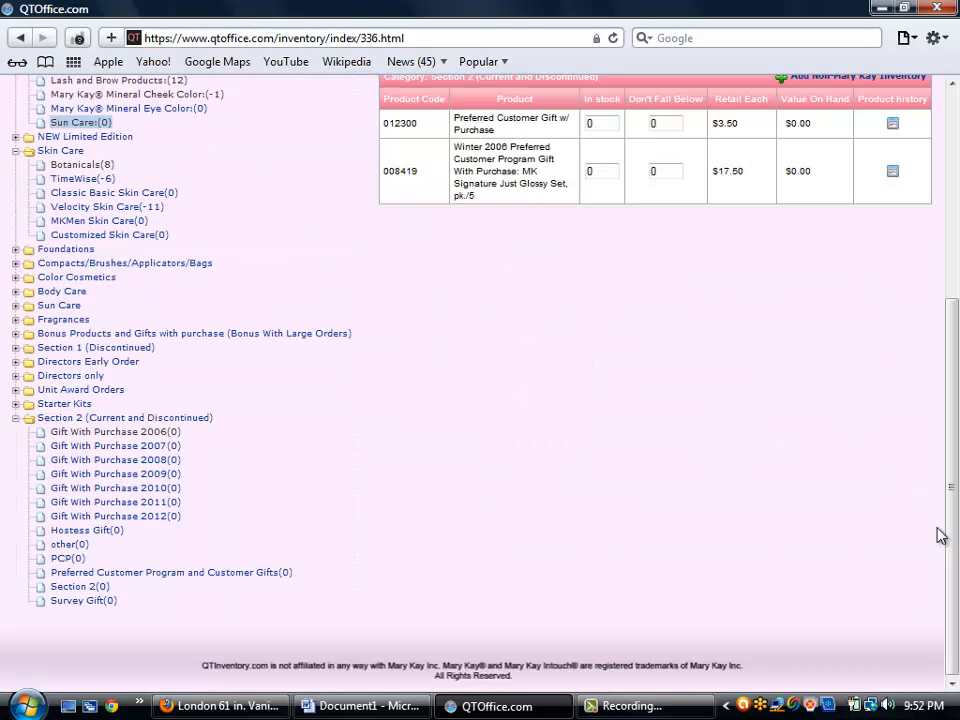
pyautogui.click(163, 517)
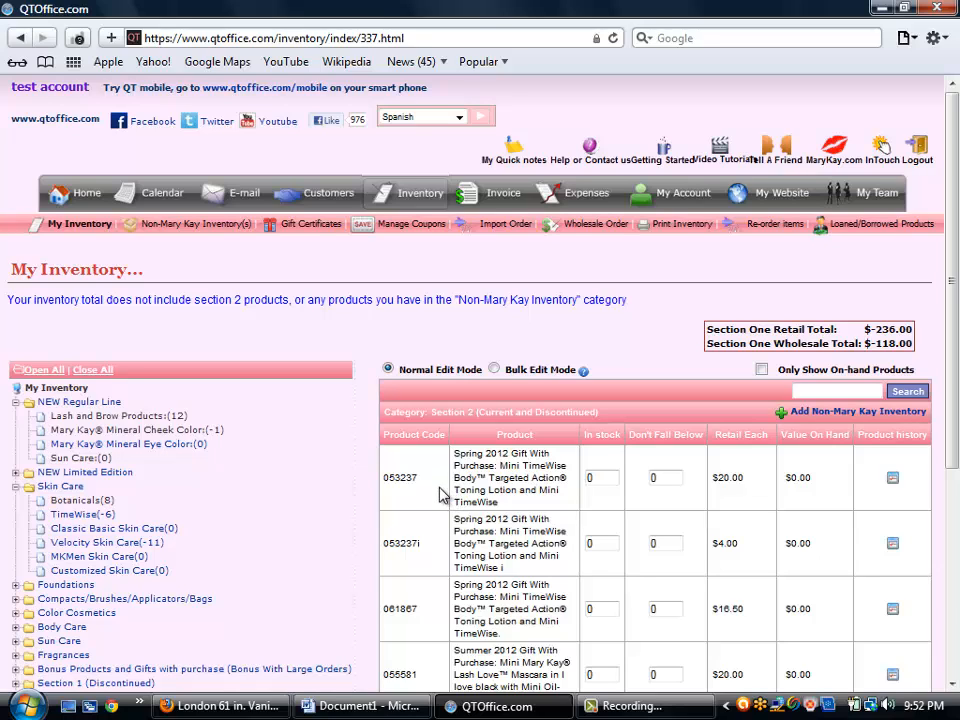
# Step: Compare the product codes 053237 and 053237i of the Spring 2012 Gift With Purchase and check the retail price of 053237
pyautogui.doubleClick(381, 485)
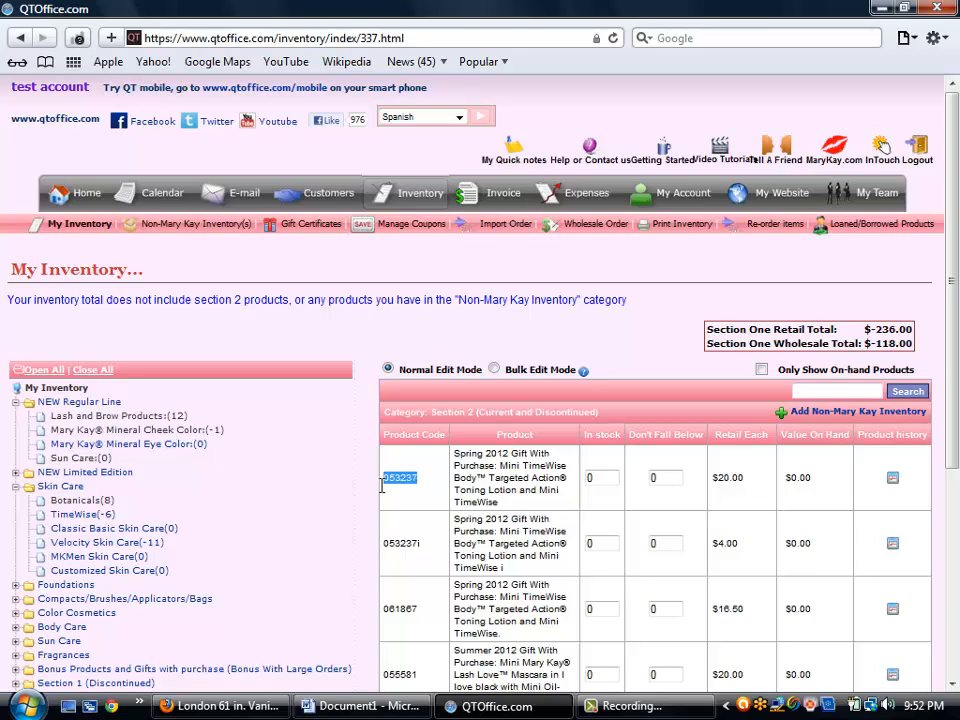
pyautogui.click(430, 503)
pyautogui.click(738, 479)
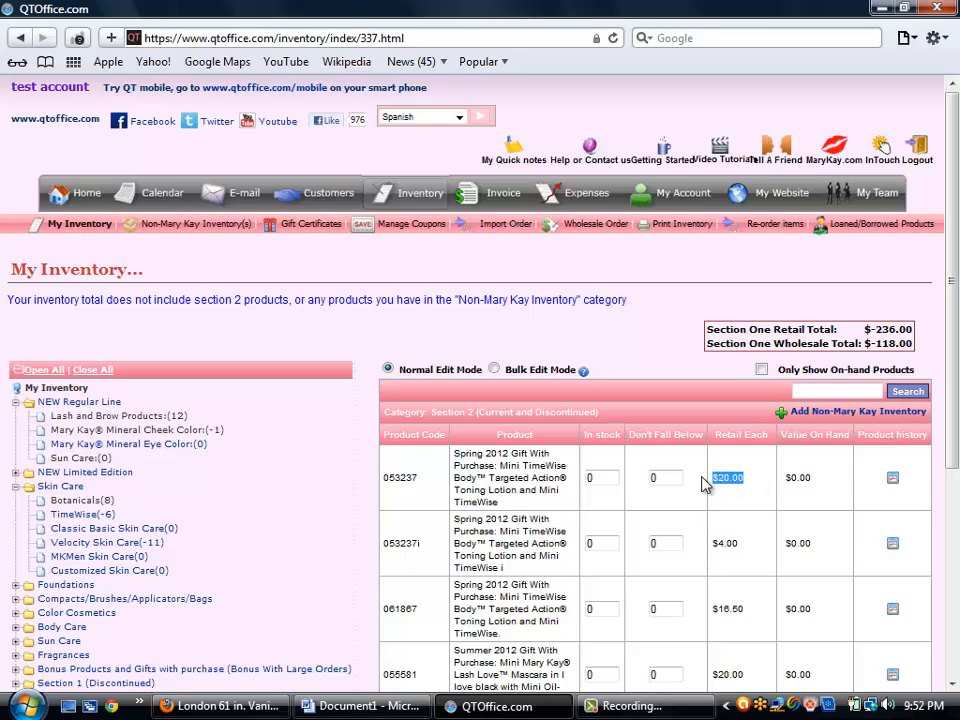
pyautogui.click(445, 494)
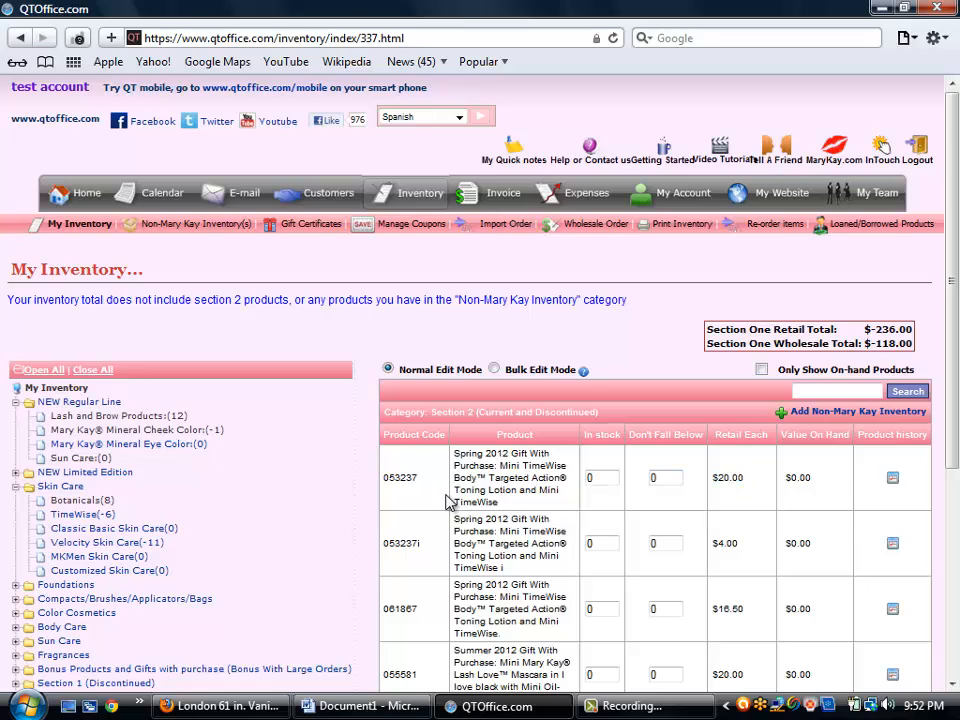
pyautogui.moveTo(421, 545); pyautogui.dragTo(400, 474)
pyautogui.click(436, 556)
# Step: Set the in-stock quantity of Spring 2012 Gift With Purchase 053237 to 1 and reset it to 0
pyautogui.click(666, 477)
pyautogui.click(603, 478)
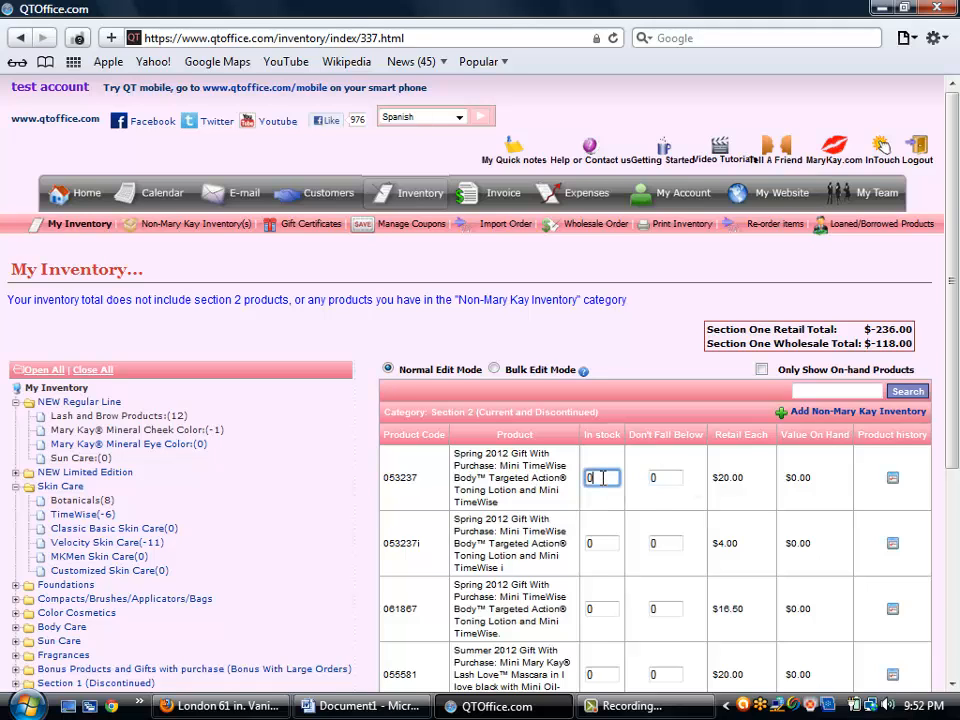
pyautogui.click(622, 501)
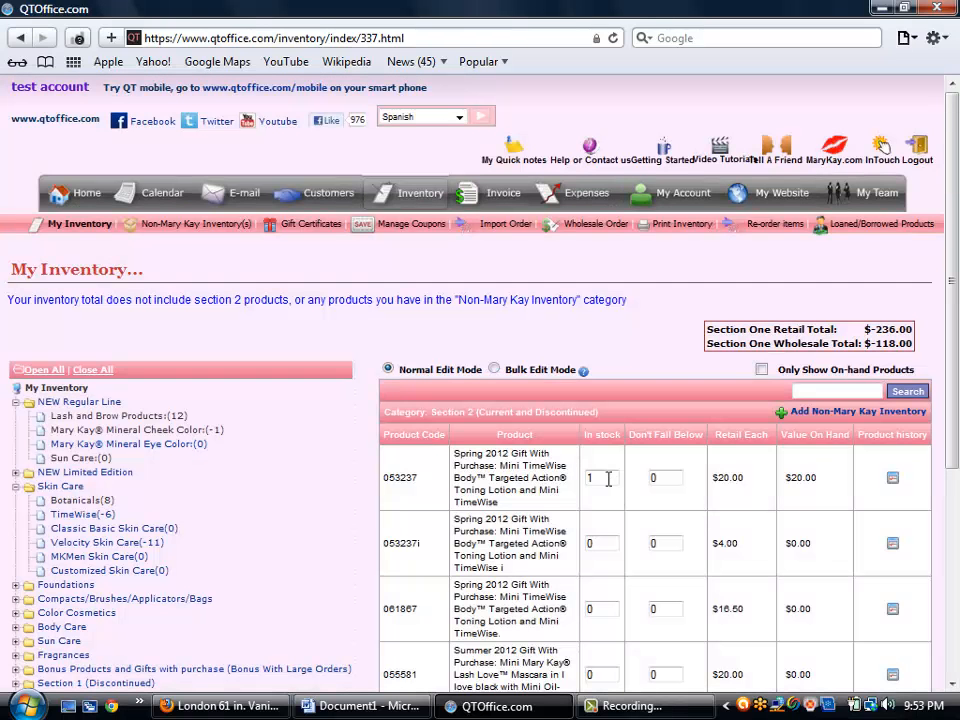
pyautogui.click(607, 471)
pyautogui.write('0')
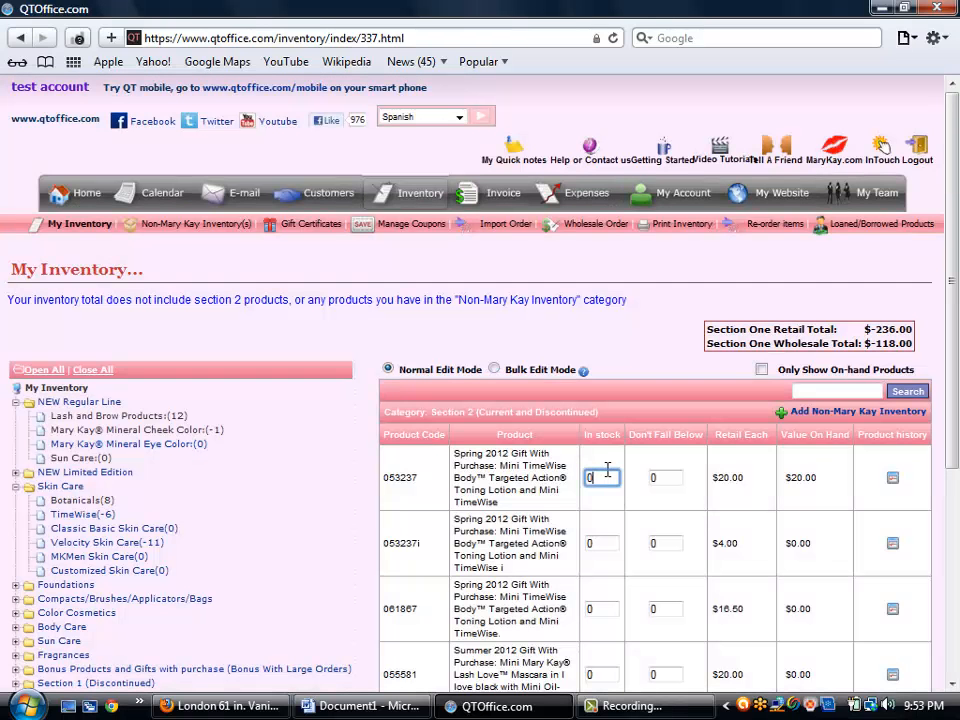
# Step: Set the in-stock quantity of the individual Spring 2012 Gift With Purchase item 053237i to 5
pyautogui.click(604, 543)
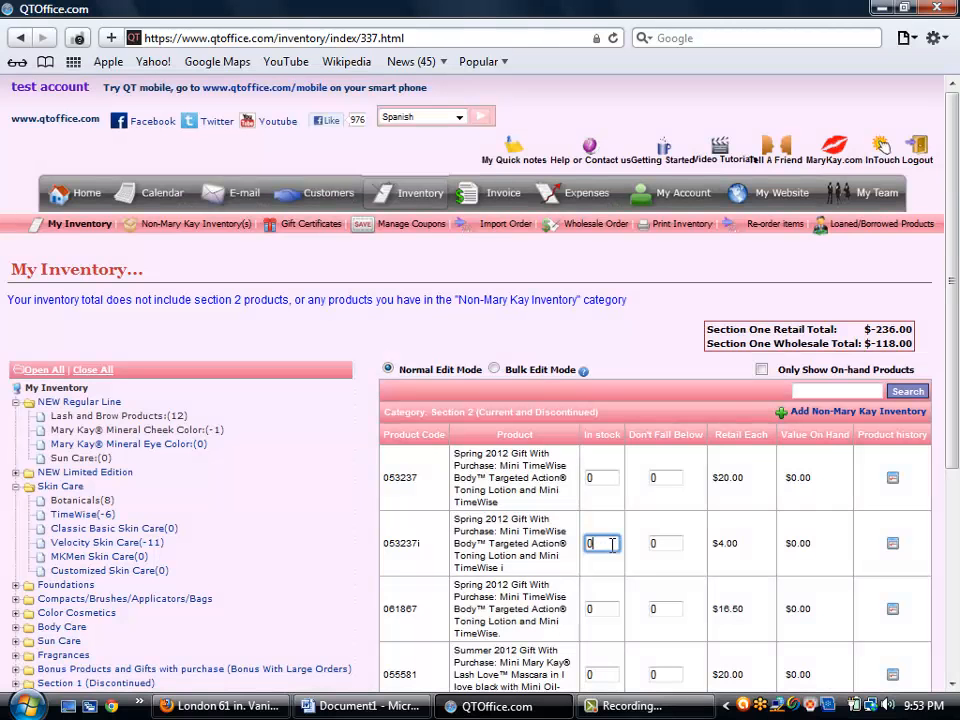
pyautogui.click(632, 550)
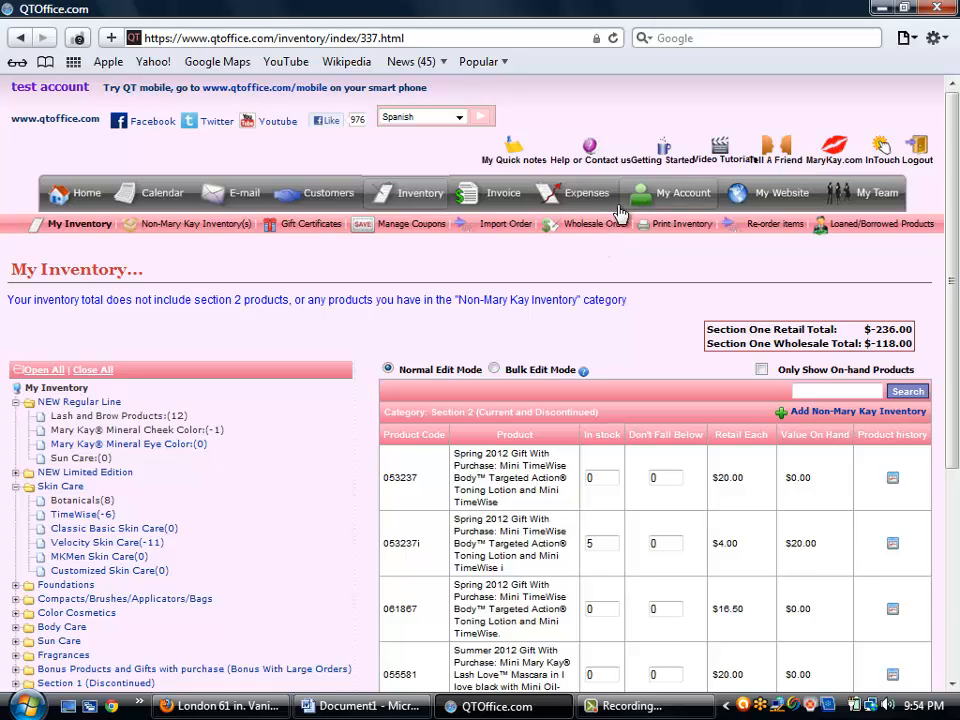
# Step: Start a new expense in the Expenses section with the type Intouch un-imported section 1 WHOLESALE
pyautogui.click(561, 197)
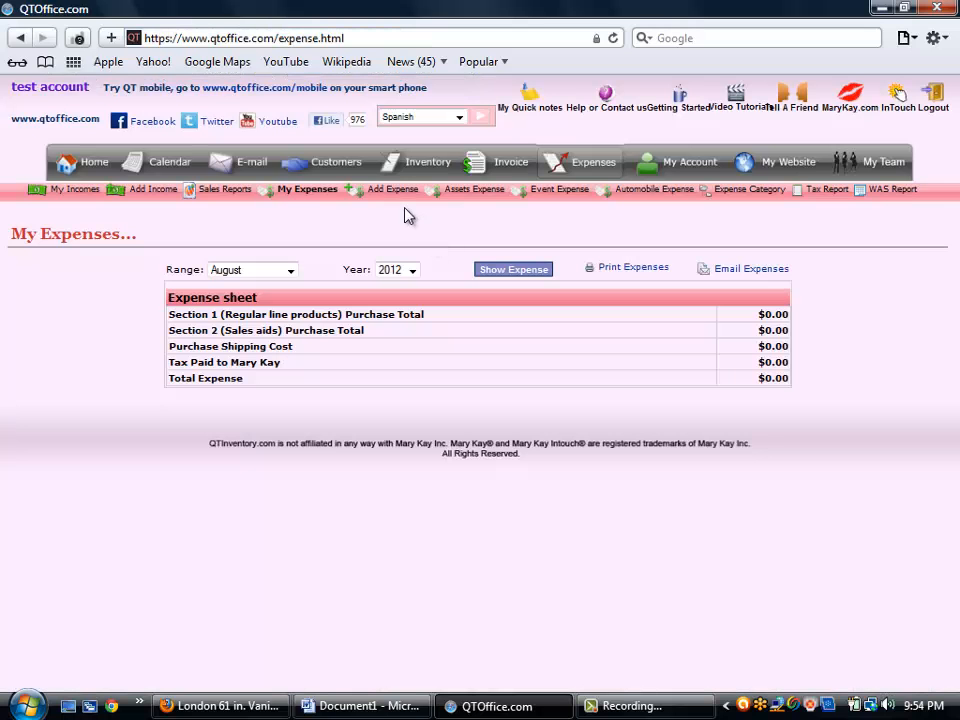
pyautogui.click(395, 196)
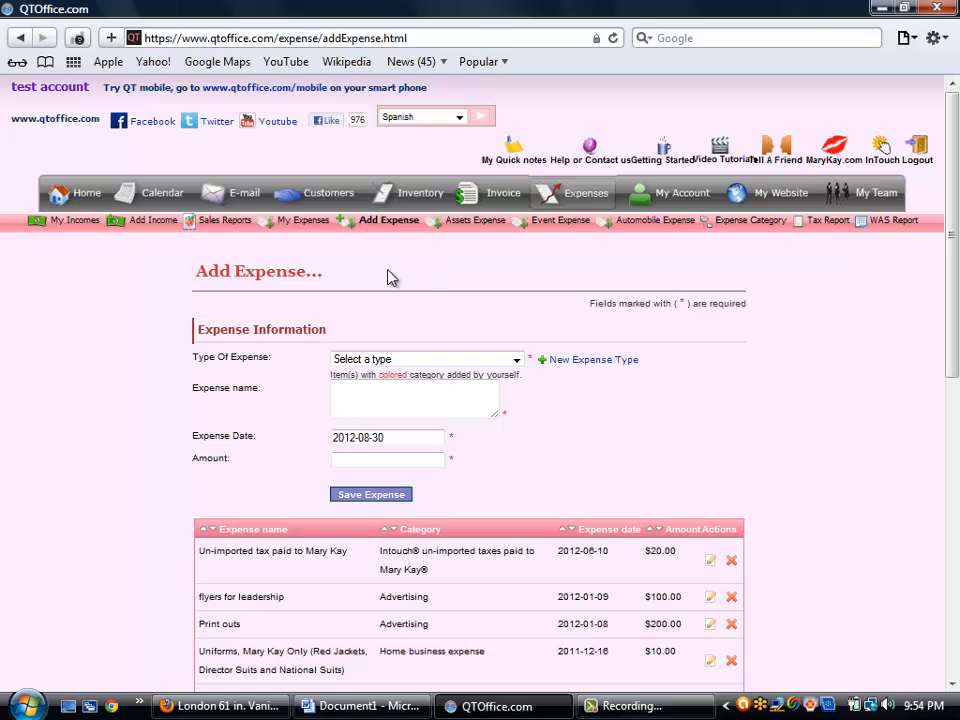
pyautogui.click(516, 362)
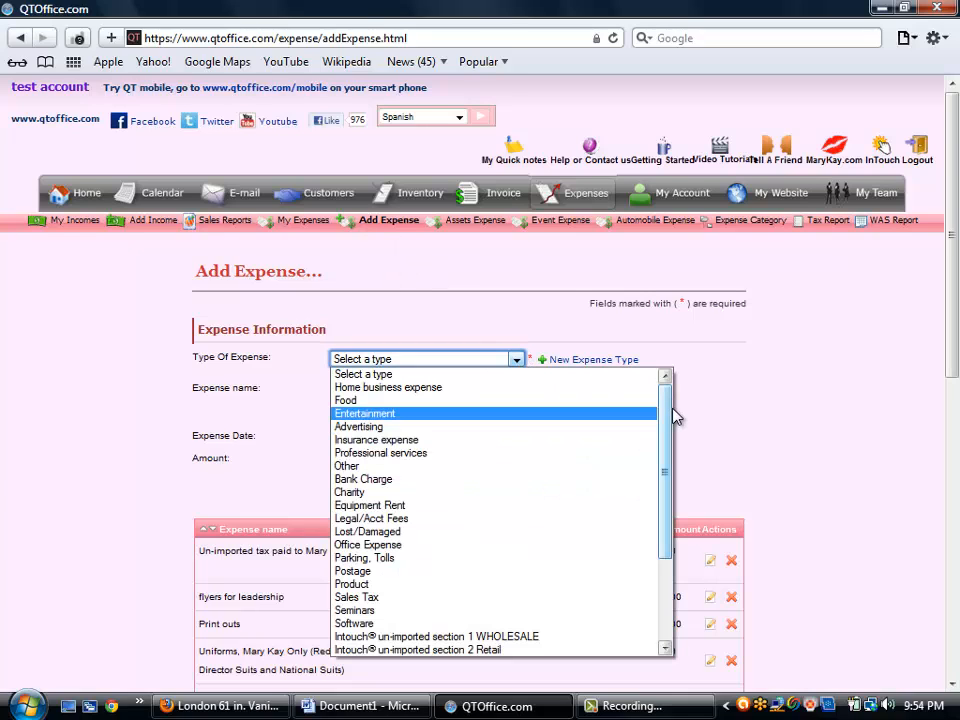
pyautogui.moveTo(667, 418); pyautogui.dragTo(671, 499)
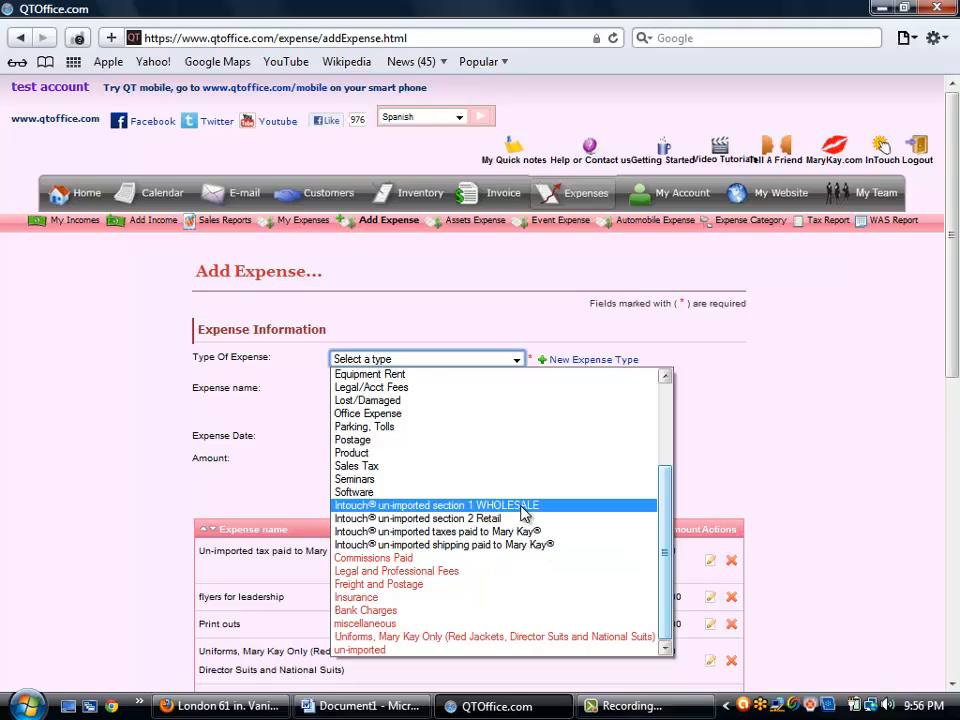
pyautogui.click(524, 510)
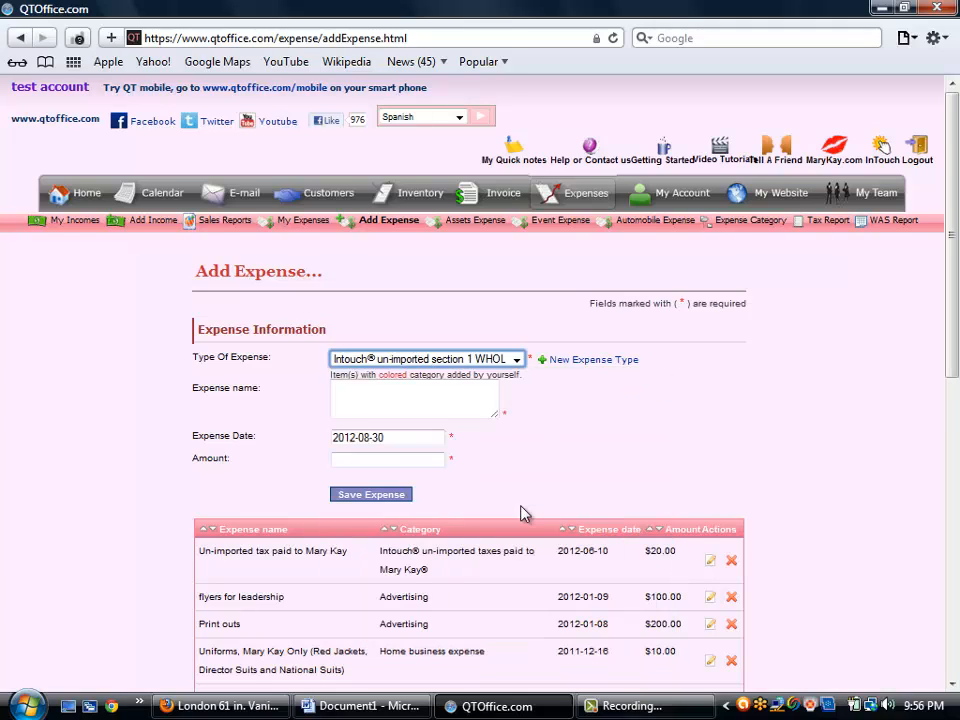
# Step: Examine the Intouch un-imported expense types for section 2 retail, taxes and shipping, and the form's expense name and amount fields
pyautogui.click(516, 359)
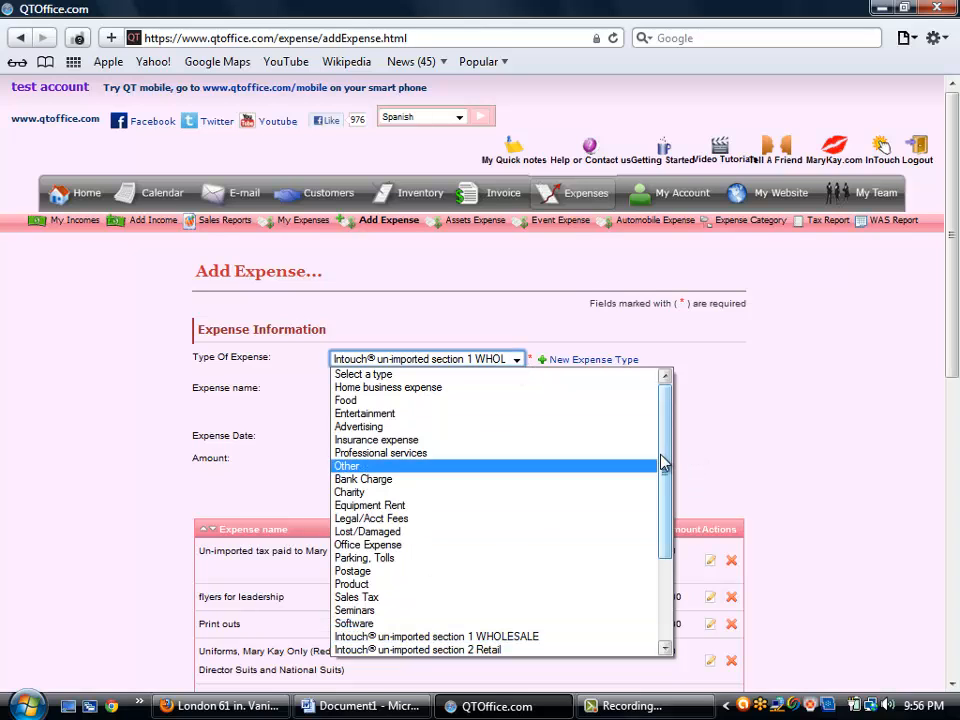
pyautogui.moveTo(663, 459); pyautogui.dragTo(663, 546)
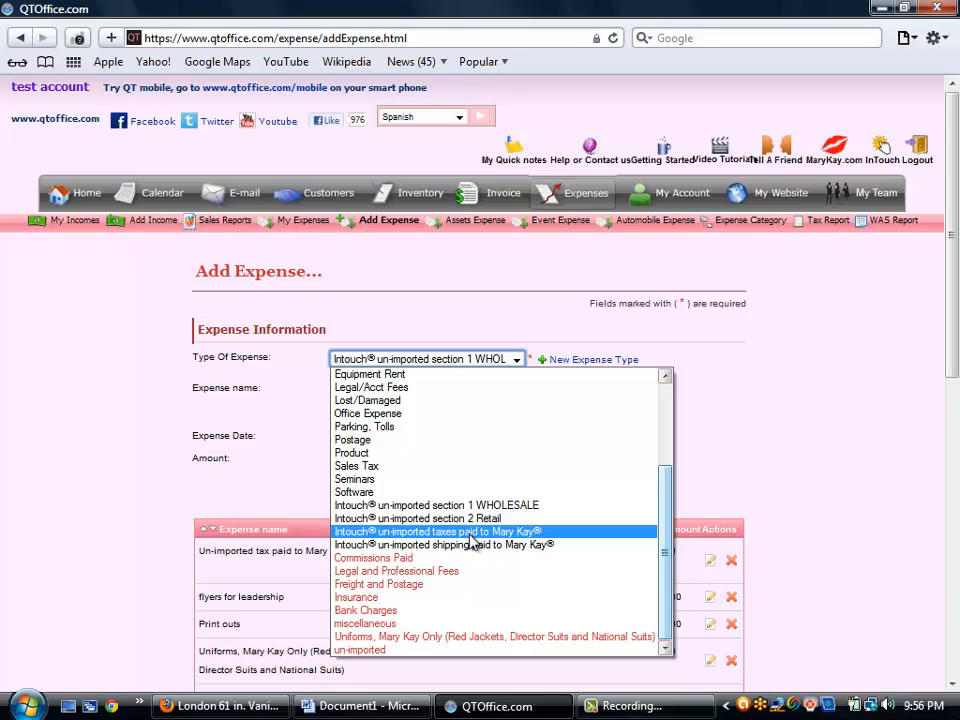
pyautogui.click(660, 362)
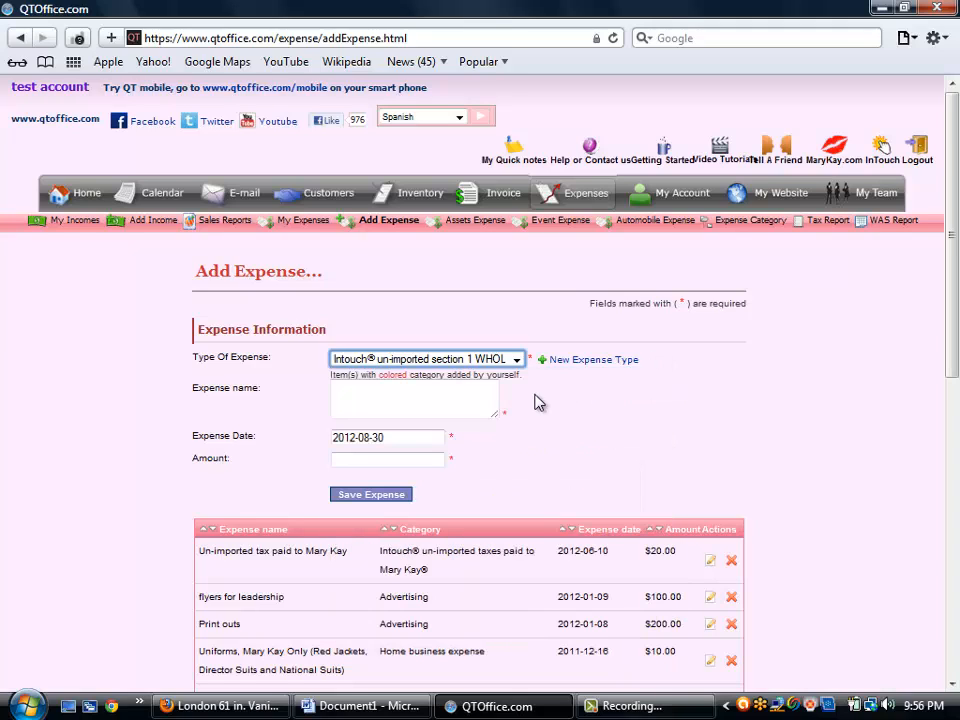
pyautogui.press('Tab')
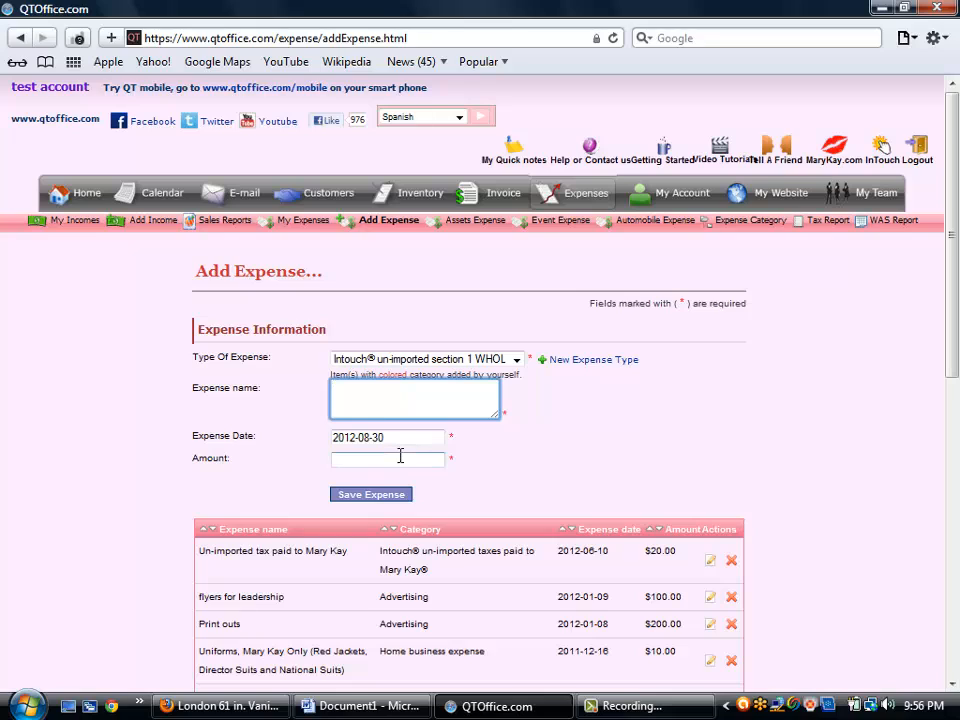
pyautogui.click(400, 458)
pyautogui.click(411, 404)
pyautogui.click(533, 309)
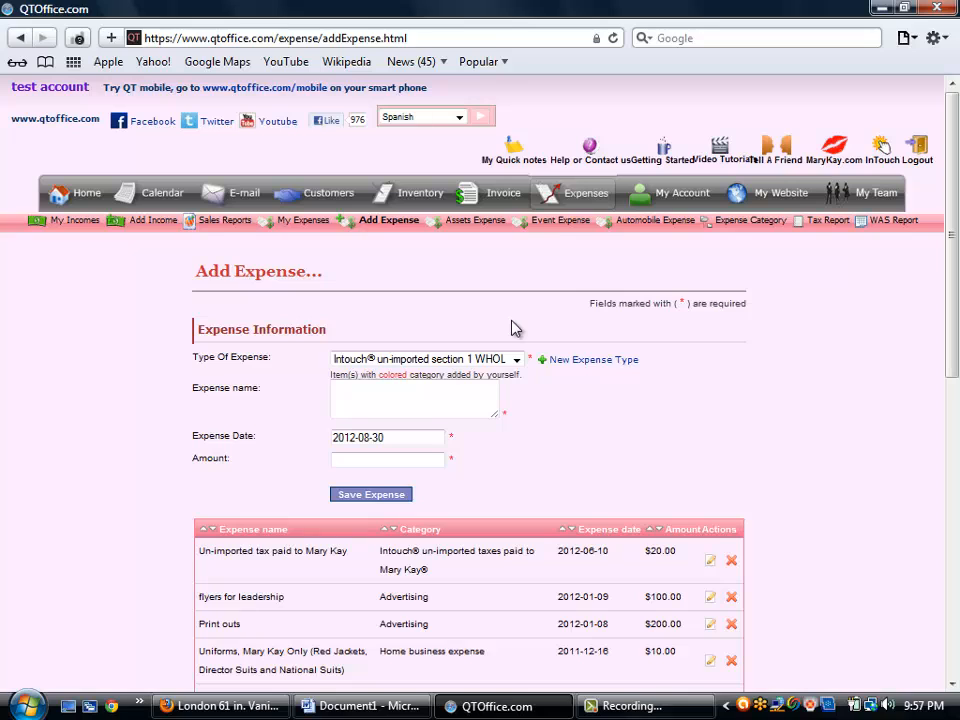
pyautogui.click(517, 359)
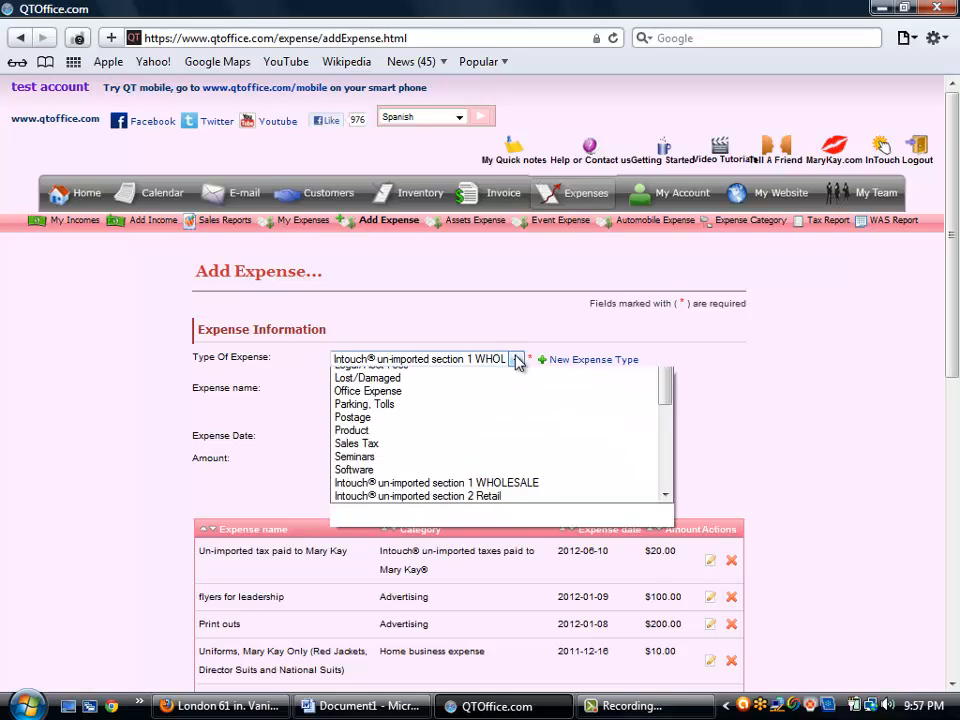
pyautogui.moveTo(664, 461); pyautogui.dragTo(664, 525)
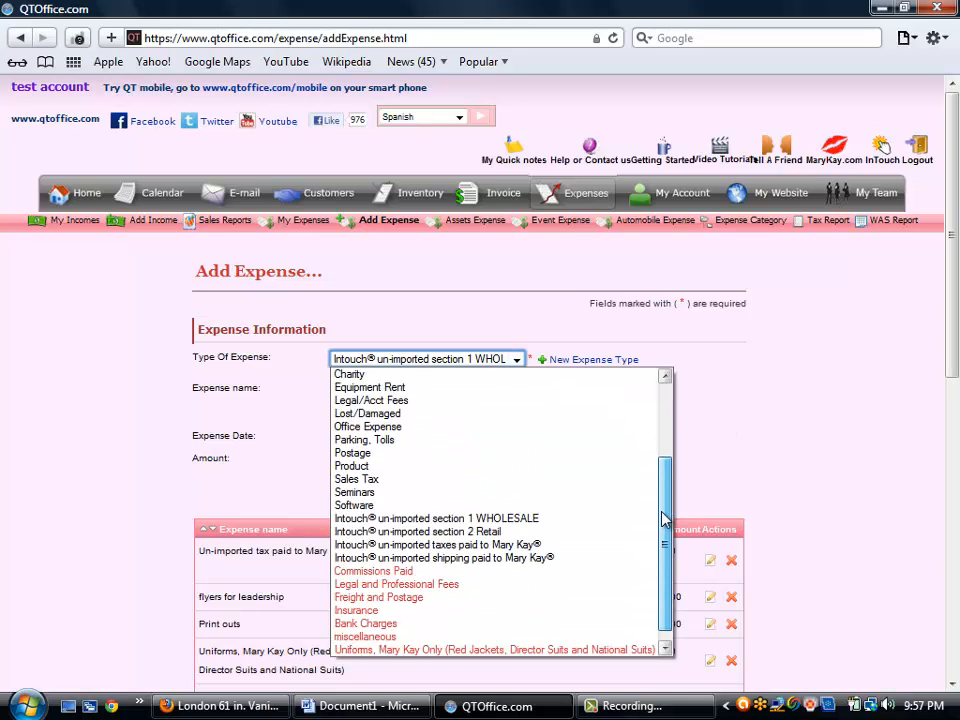
pyautogui.click(527, 272)
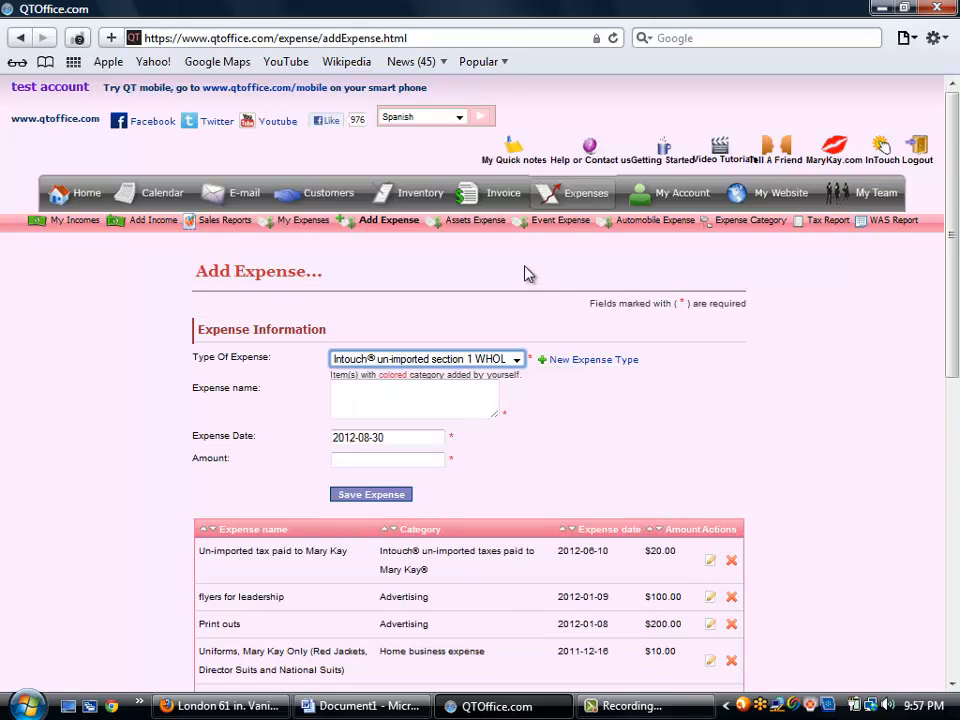